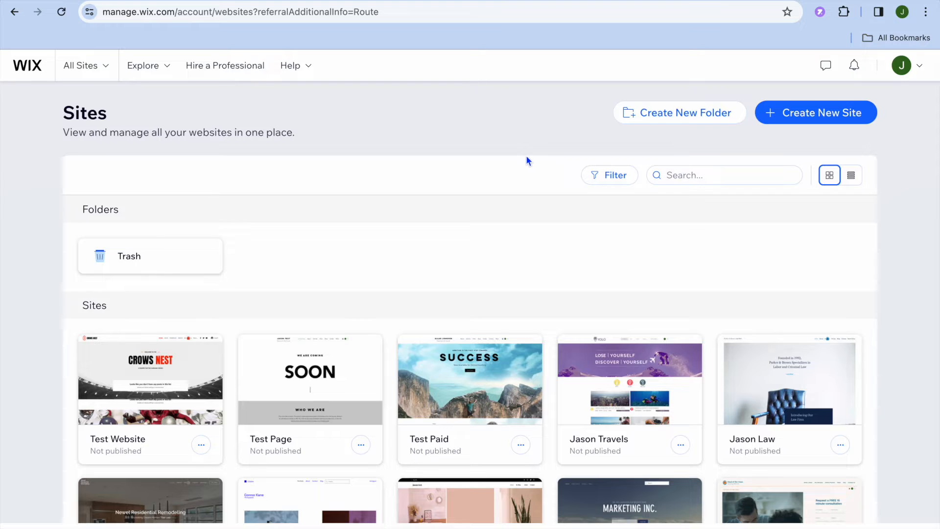
Start a new site in the classic Wix Editor, choosing to set it up without AI
{"action": "left_click", "coordinate": [802, 113]}
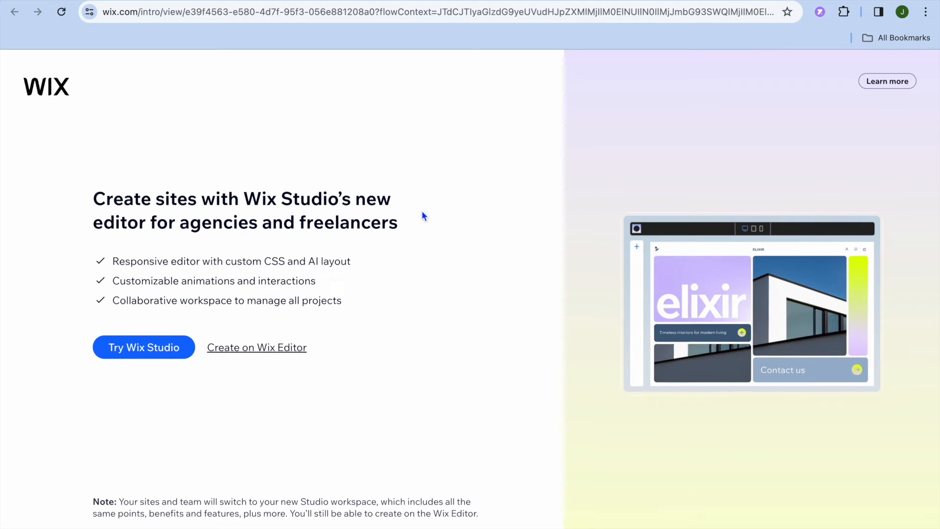
{"action": "left_click", "coordinate": [268, 347]}
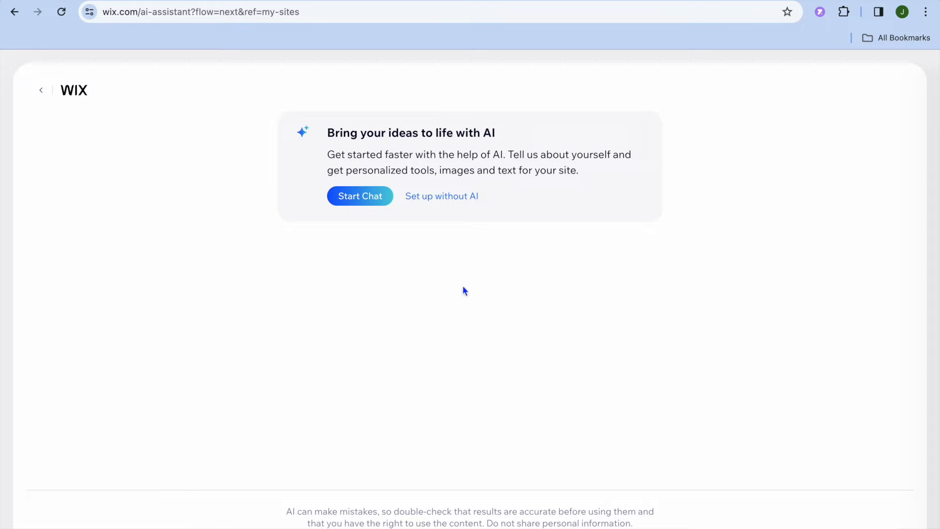
{"action": "left_click", "coordinate": [455, 202]}
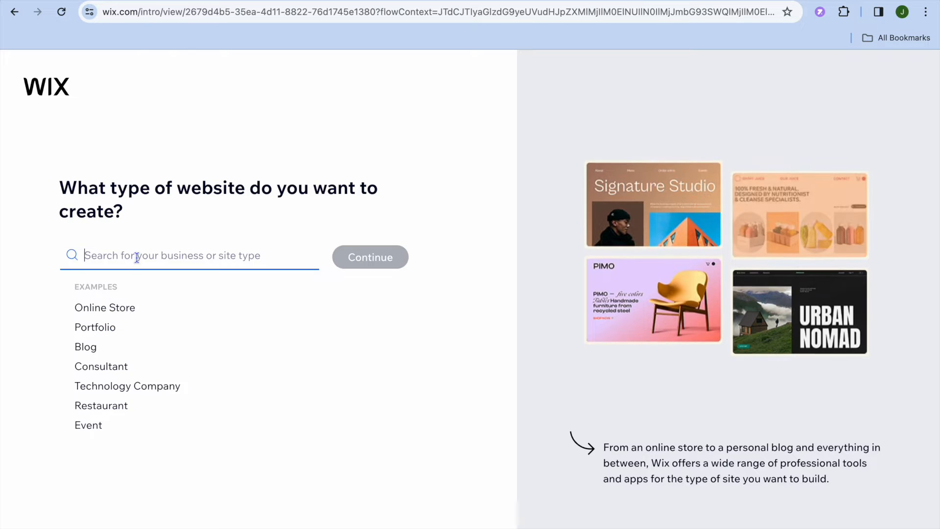
Pick Online Store as the site type and continue to the new site's dashboard
{"action": "left_click", "coordinate": [129, 309]}
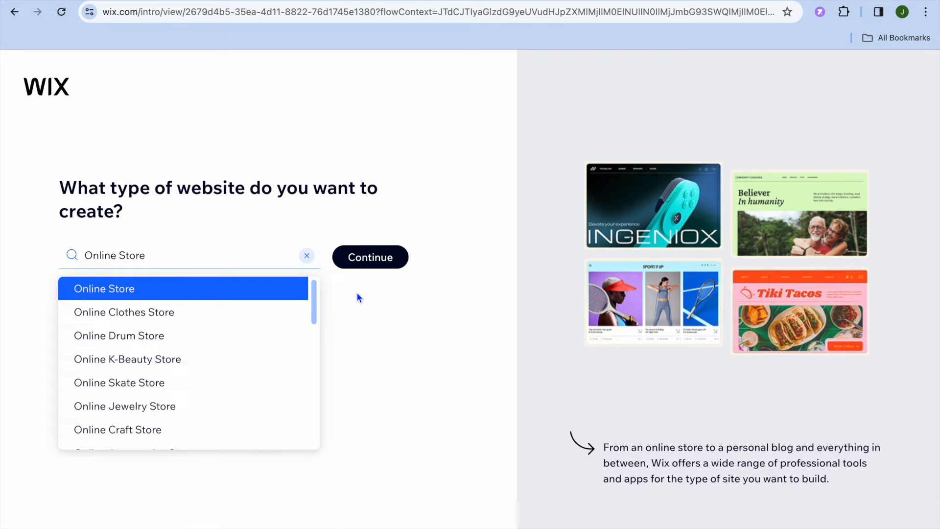
{"action": "left_click", "coordinate": [368, 257]}
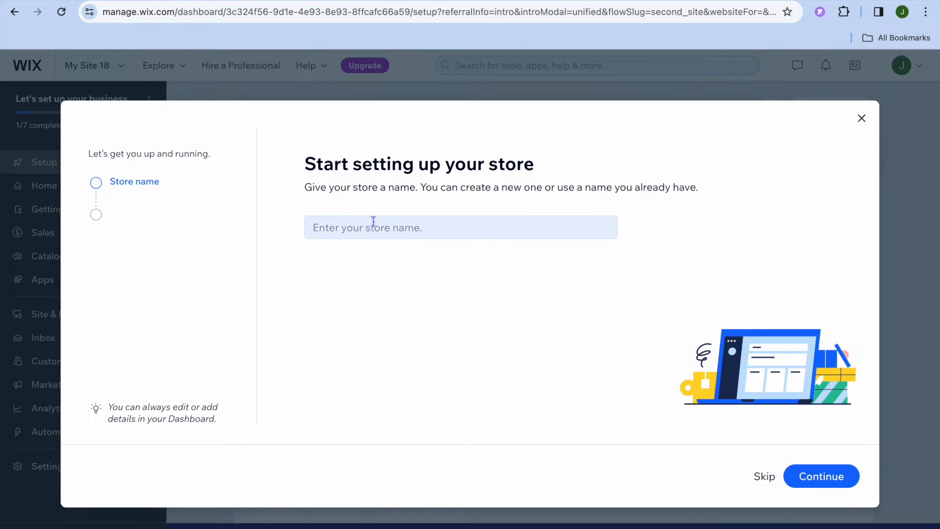
Name the new store 'ebooks'
{"action": "left_click", "coordinate": [369, 228]}
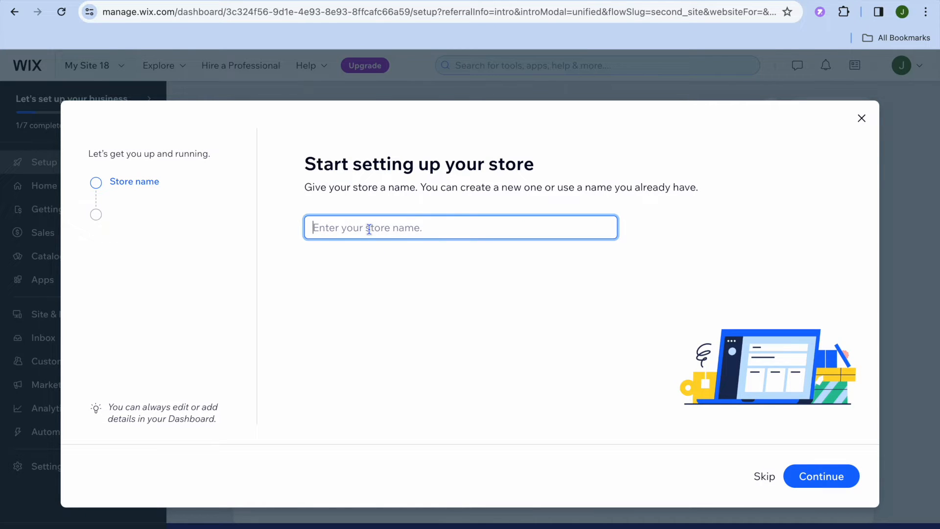
{"action": "type", "text": "ebooks"}
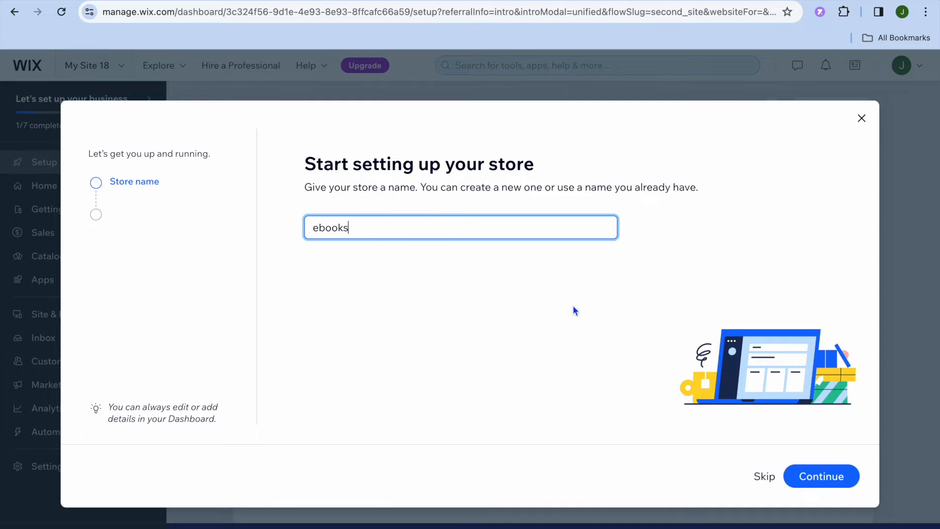
{"action": "left_click", "coordinate": [815, 478]}
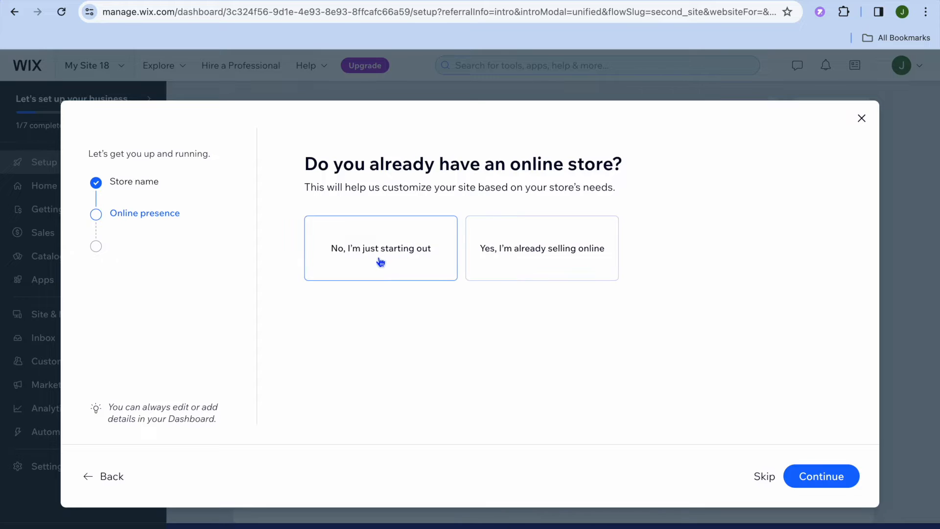
Mark the store as just starting out, selling digital products through the online store
{"action": "left_click", "coordinate": [420, 257]}
{"action": "left_click", "coordinate": [824, 474]}
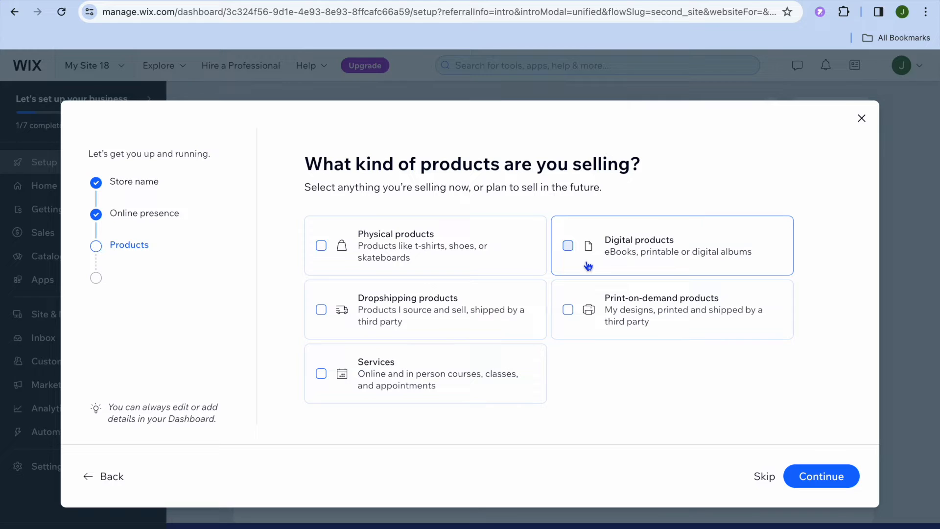
{"action": "left_click", "coordinate": [568, 246]}
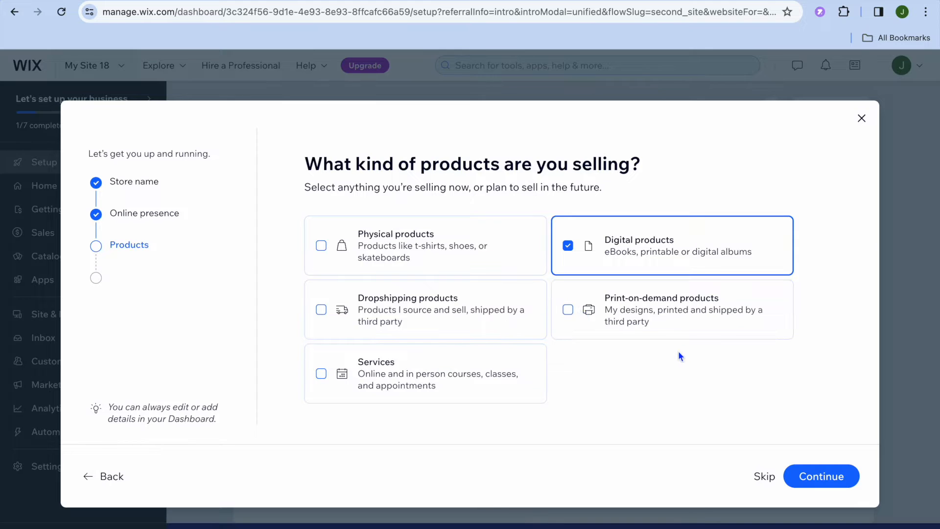
{"action": "left_click", "coordinate": [808, 472]}
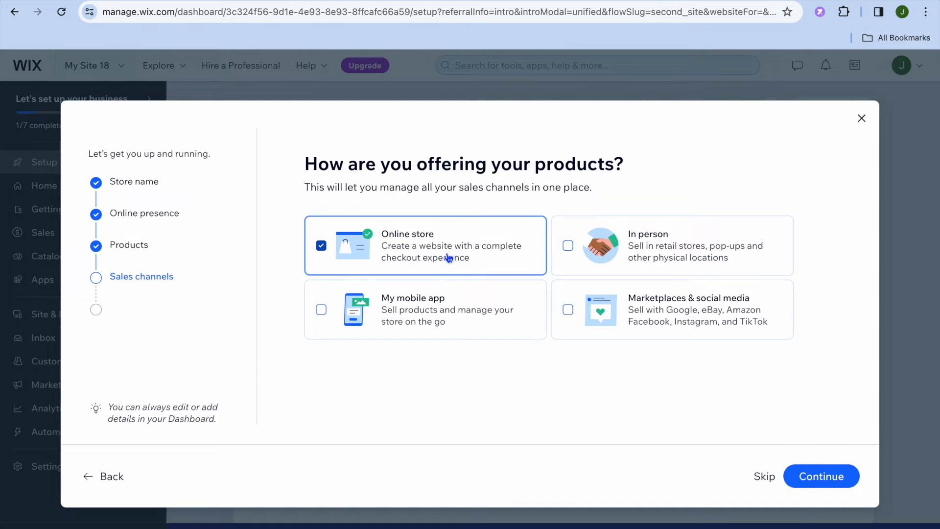
{"action": "left_click", "coordinate": [812, 480]}
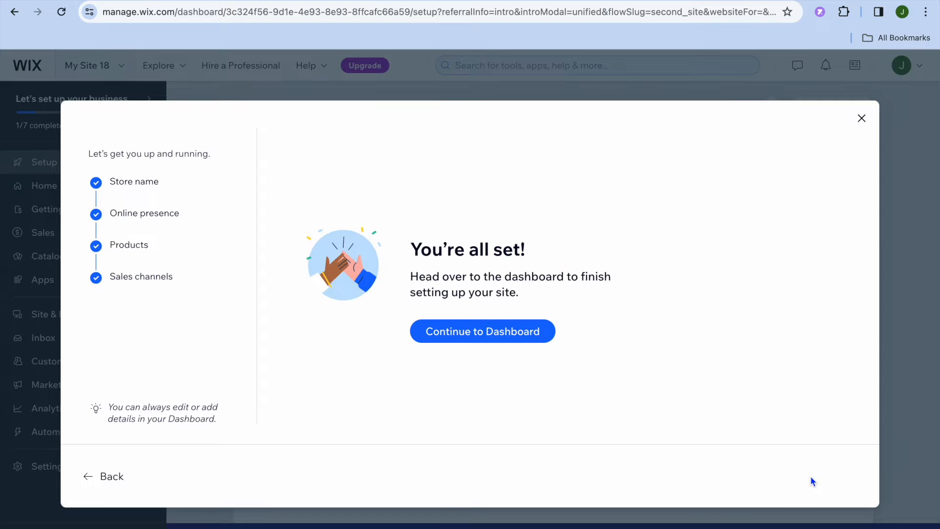
{"action": "left_click", "coordinate": [511, 331]}
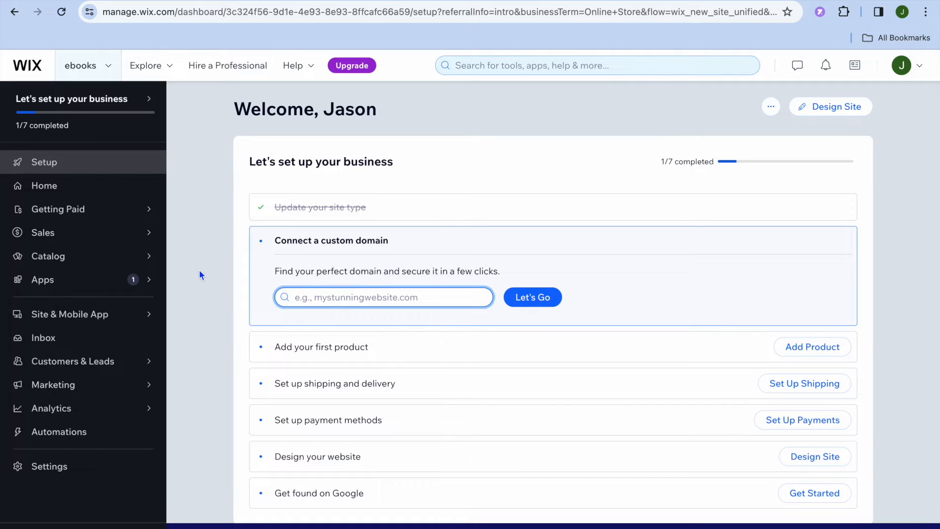
Open the store's Products list from Catalog and start a new product
{"action": "mouse_move", "coordinate": [71, 261]}
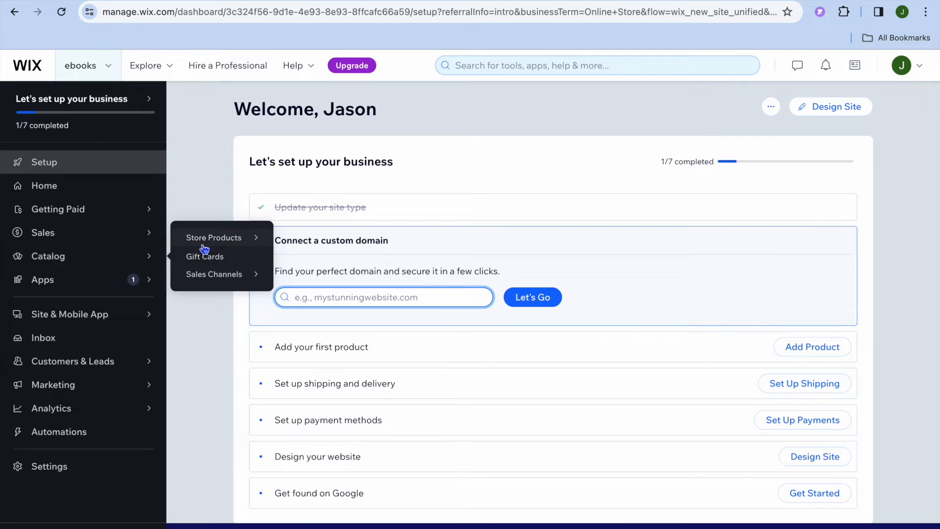
{"action": "mouse_move", "coordinate": [209, 245]}
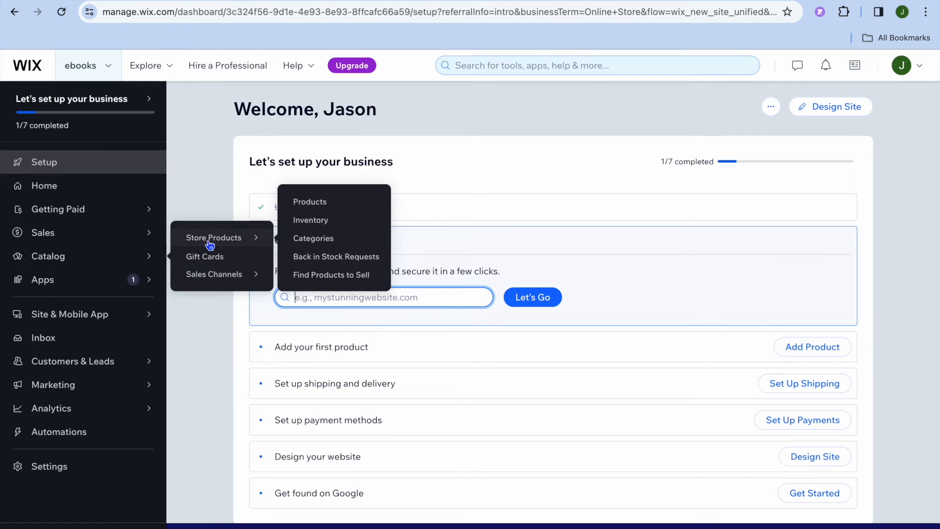
{"action": "left_click", "coordinate": [308, 204]}
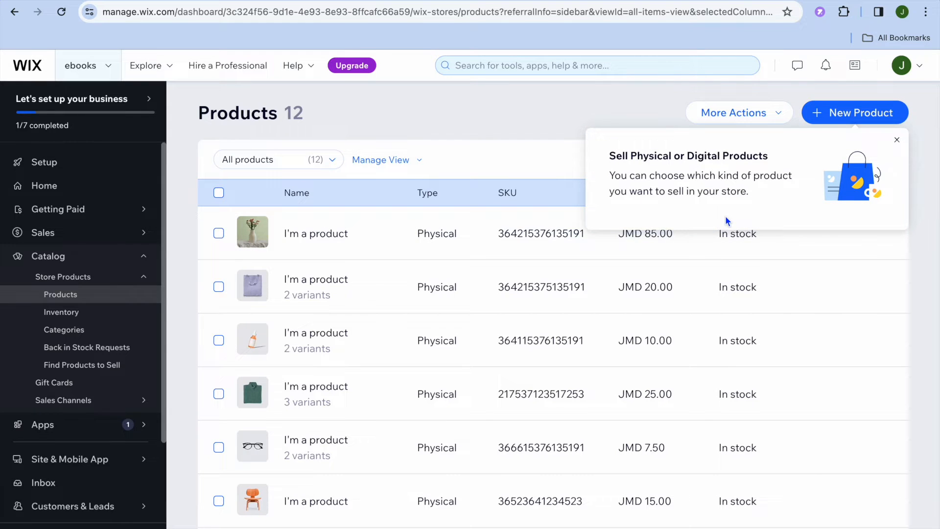
{"action": "left_click", "coordinate": [860, 114]}
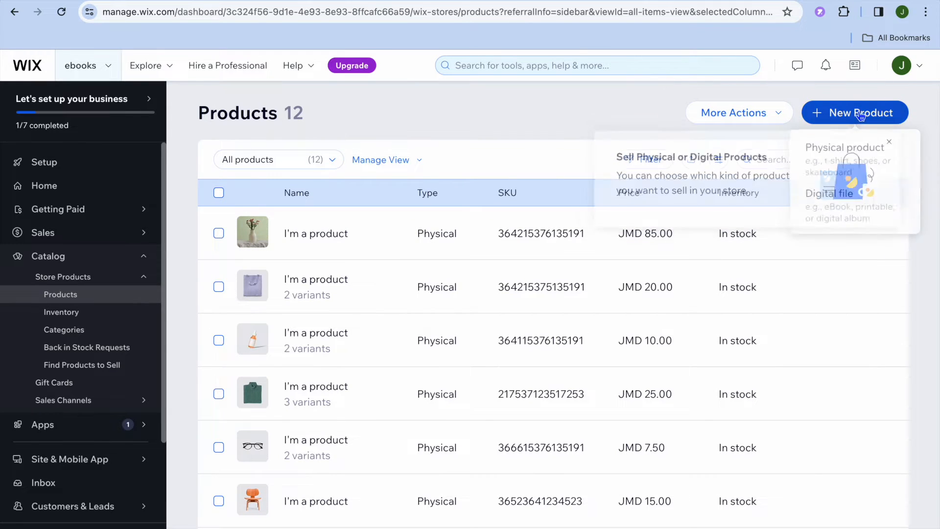
Create a Digital file product and choose ZIP file as its file type
{"action": "left_click", "coordinate": [843, 206]}
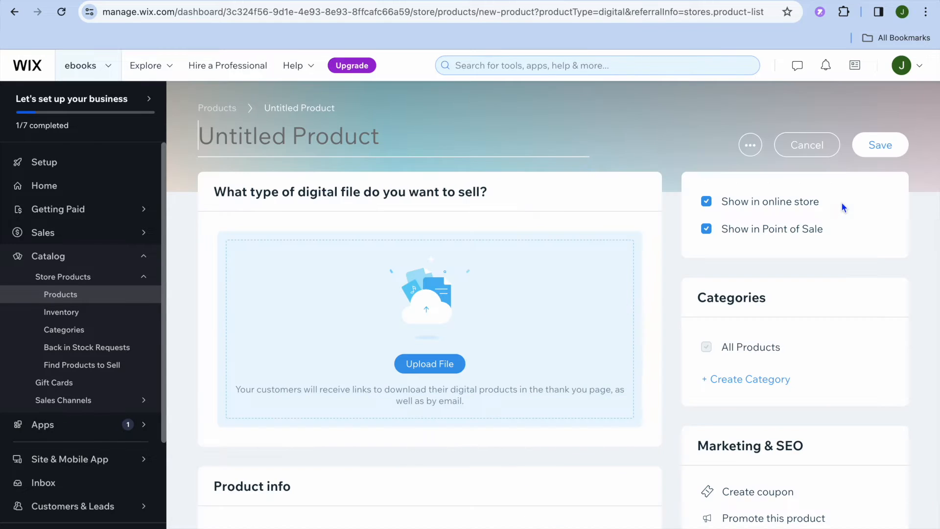
{"action": "scroll", "coordinate": [618, 296], "scroll_direction": "down", "scroll_amount": 2}
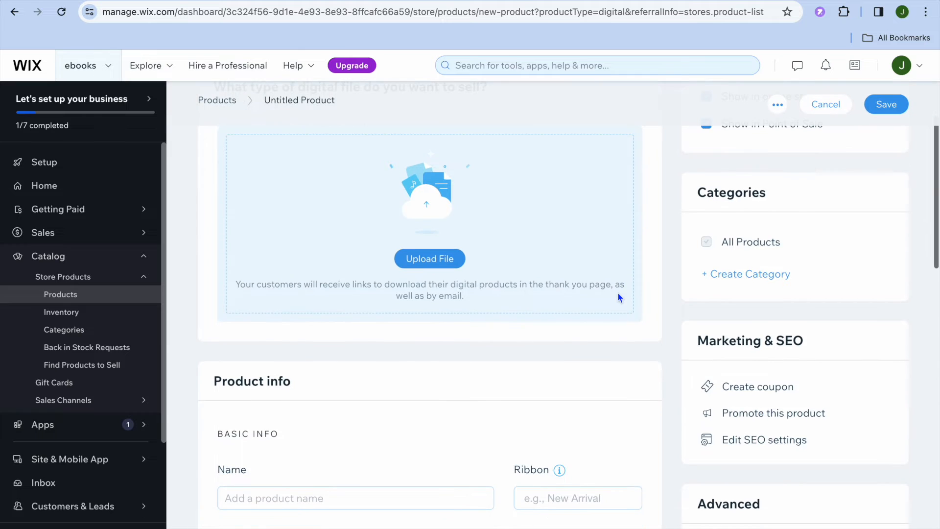
{"action": "scroll", "coordinate": [618, 294], "scroll_direction": "up", "scroll_amount": 2}
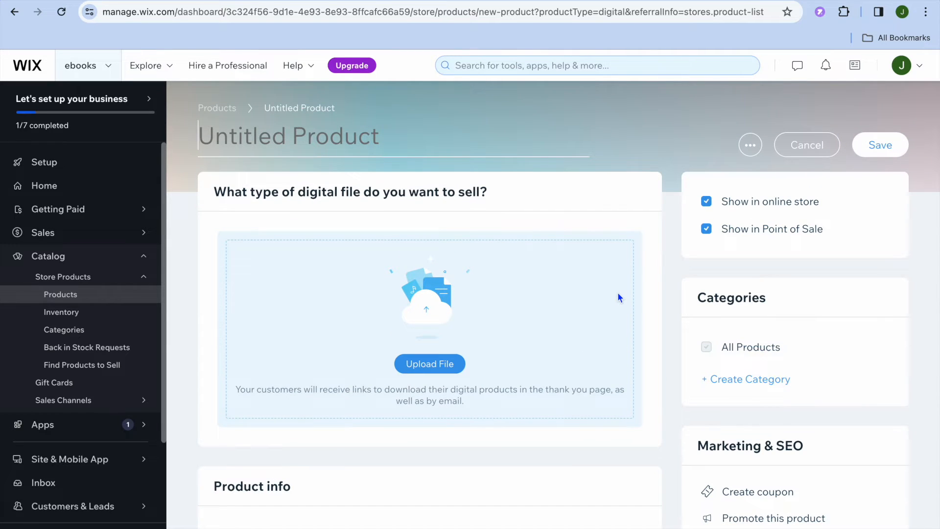
{"action": "left_click", "coordinate": [449, 368]}
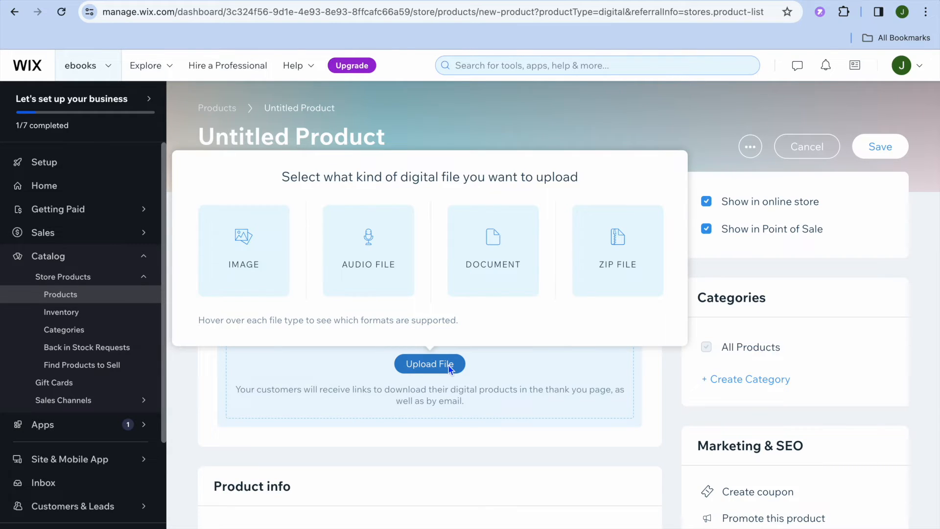
{"action": "mouse_move", "coordinate": [363, 272]}
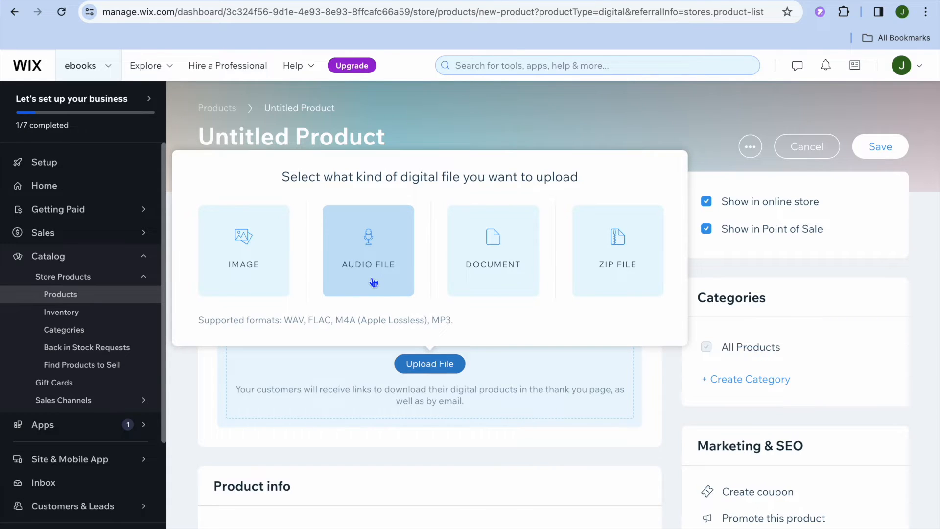
{"action": "left_click", "coordinate": [616, 268]}
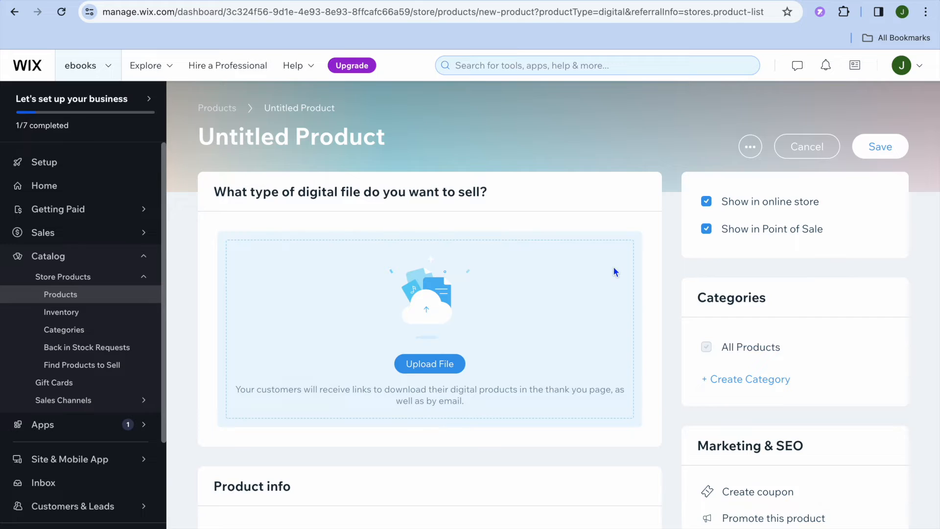
Upload the book cover ZIP from Downloads and attach it as the product's file
{"action": "left_click", "coordinate": [486, 268]}
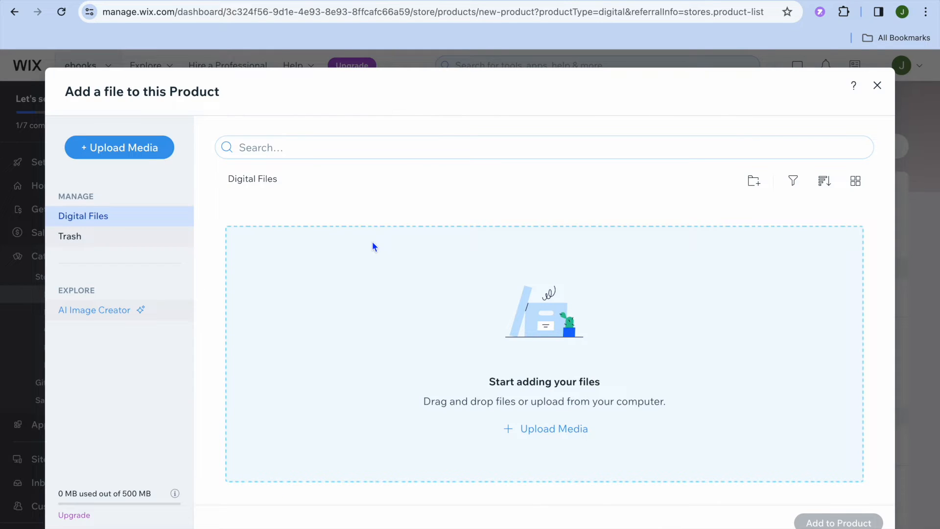
{"action": "left_click", "coordinate": [152, 152]}
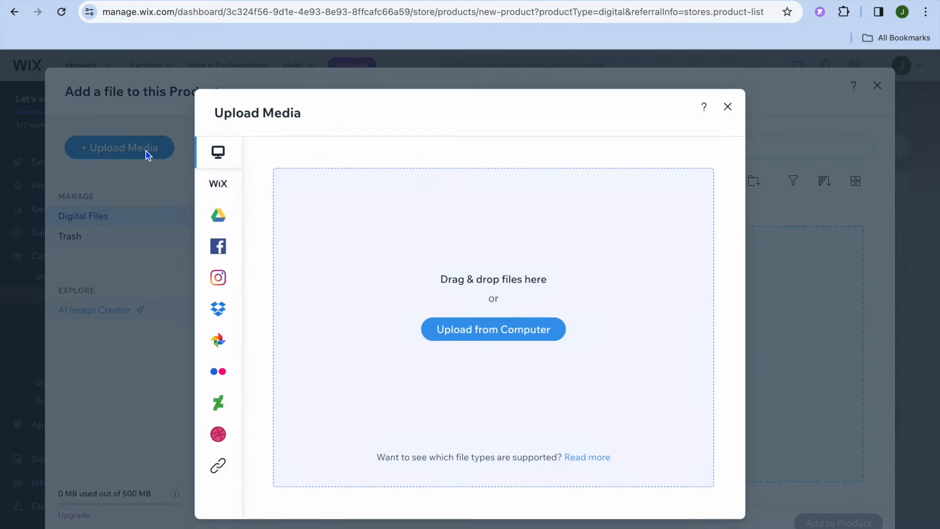
{"action": "left_click", "coordinate": [479, 330]}
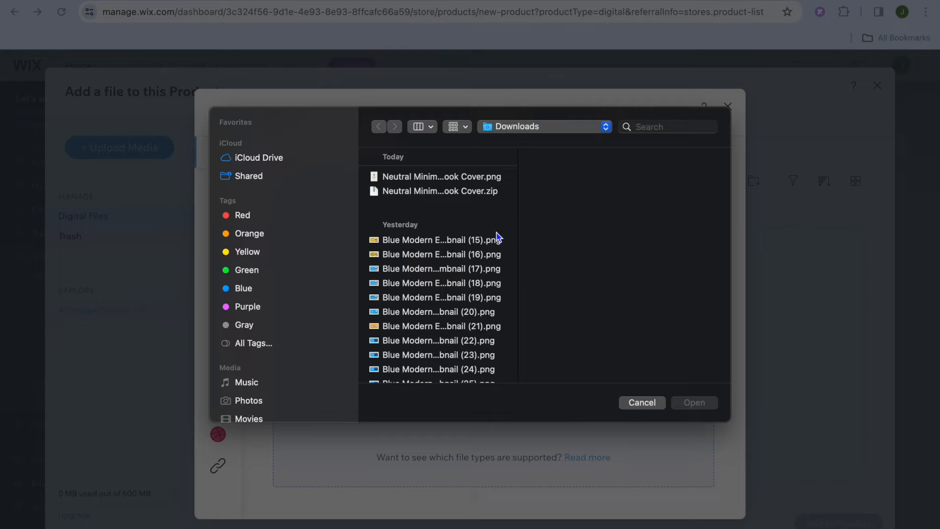
{"action": "left_click", "coordinate": [475, 192]}
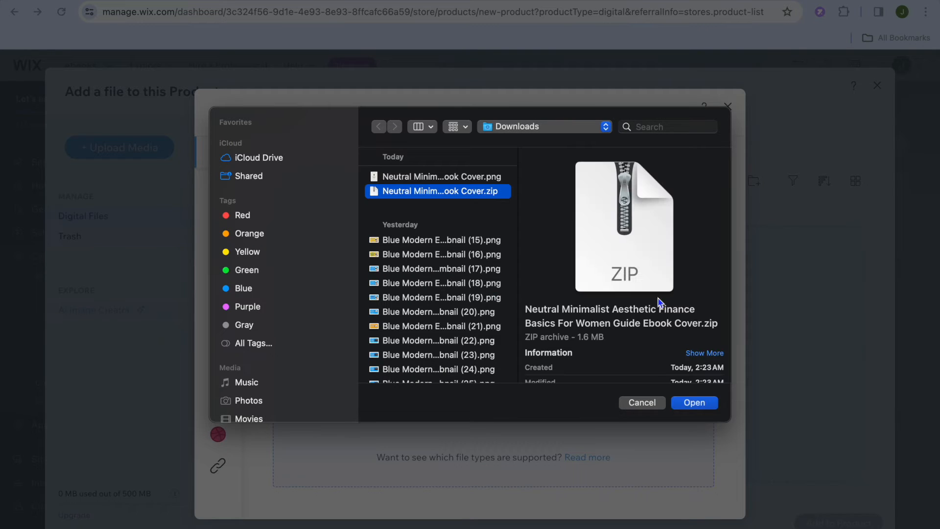
{"action": "left_click", "coordinate": [694, 403]}
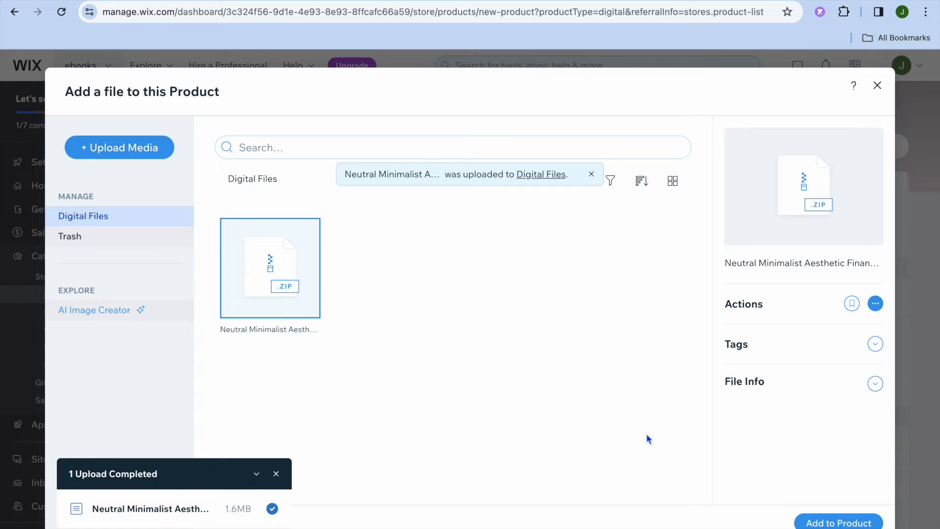
{"action": "left_click", "coordinate": [835, 523]}
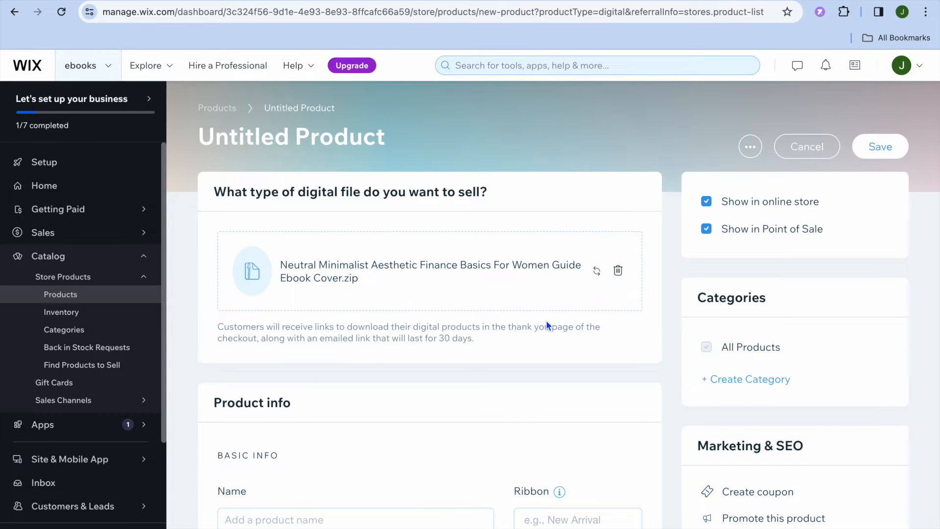
Enter 'test ebook' in the product's Name field under Basic Info
{"action": "scroll", "coordinate": [547, 322], "scroll_direction": "down", "scroll_amount": 9}
{"action": "scroll", "coordinate": [546, 323], "scroll_direction": "up", "scroll_amount": 5}
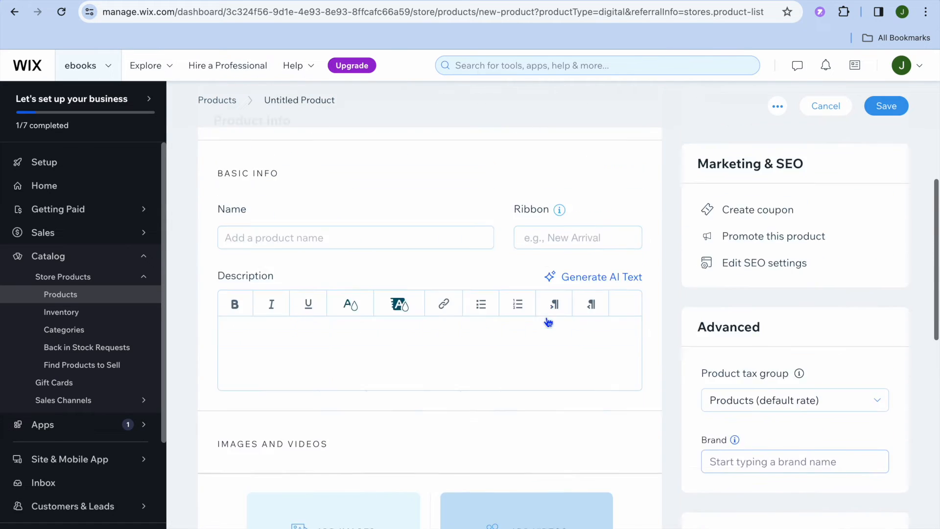
{"action": "left_click", "coordinate": [324, 297]}
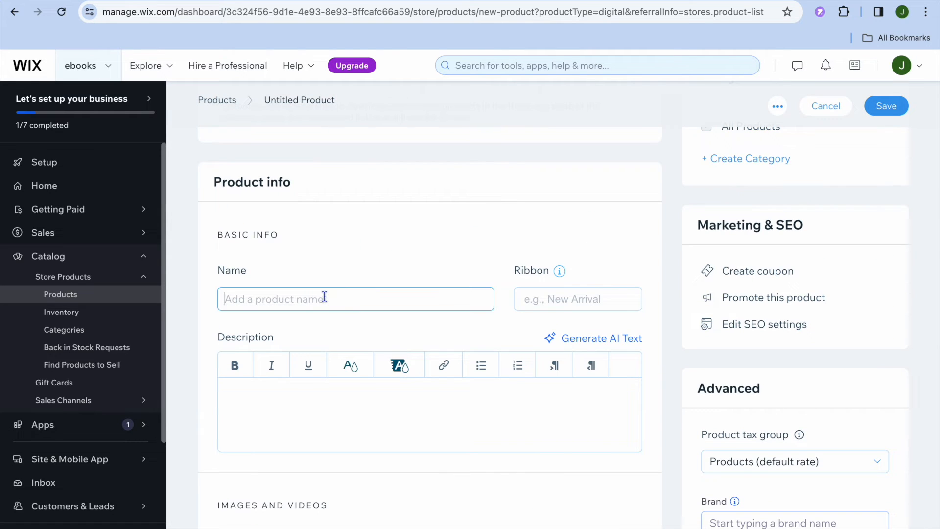
{"action": "type", "text": "tes"}
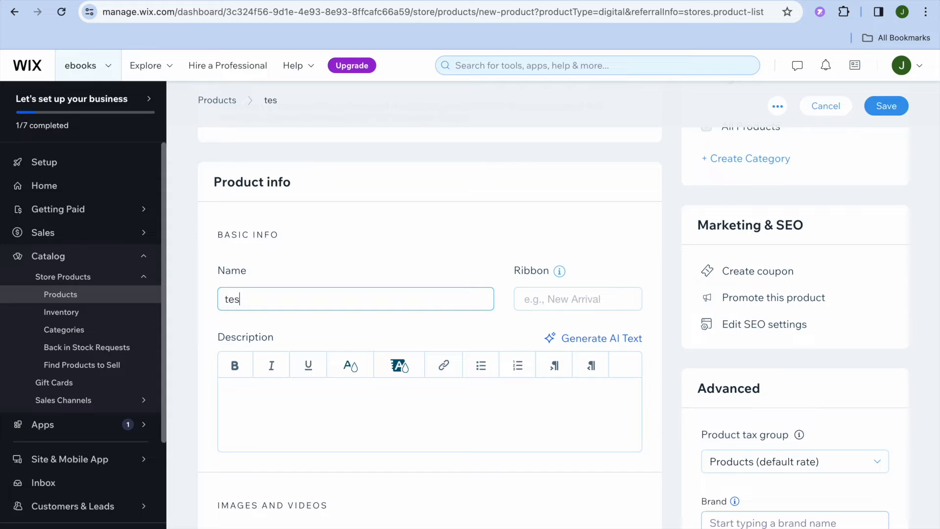
{"action": "type", "text": "t ebook"}
{"action": "scroll", "coordinate": [417, 439], "scroll_direction": "down", "scroll_amount": 1}
{"action": "scroll", "coordinate": [417, 440], "scroll_direction": "down", "scroll_amount": 1}
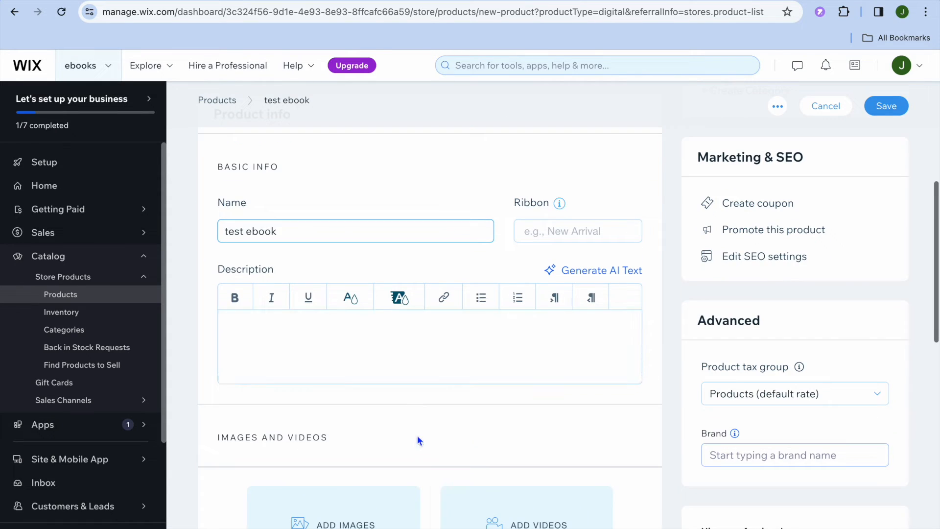
{"action": "scroll", "coordinate": [406, 352], "scroll_direction": "down", "scroll_amount": 2}
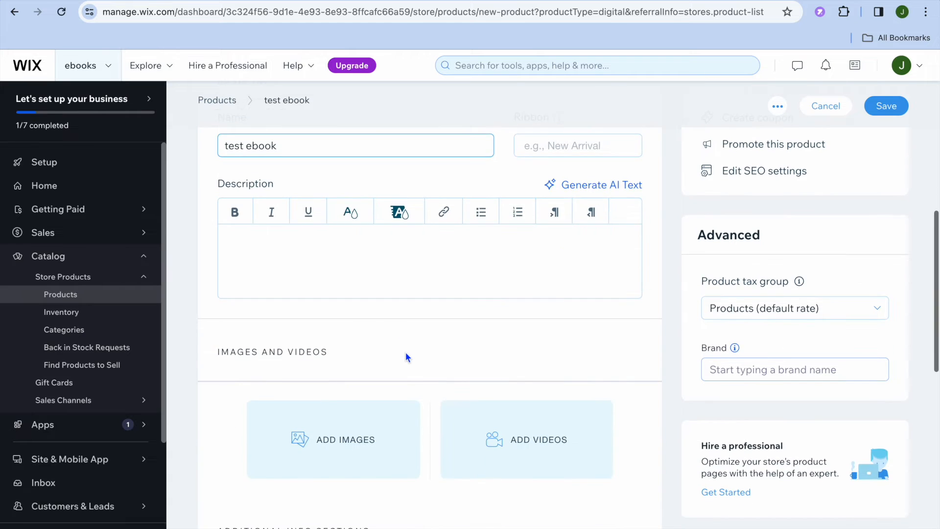
{"action": "scroll", "coordinate": [405, 351], "scroll_direction": "down", "scroll_amount": 5}
{"action": "scroll", "coordinate": [406, 352], "scroll_direction": "up", "scroll_amount": 2}
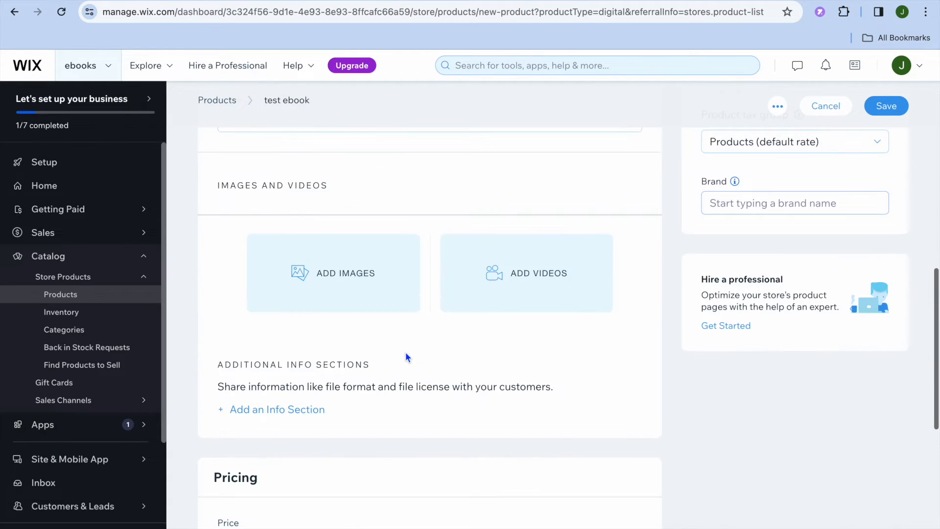
{"action": "scroll", "coordinate": [405, 352], "scroll_direction": "up", "scroll_amount": 1}
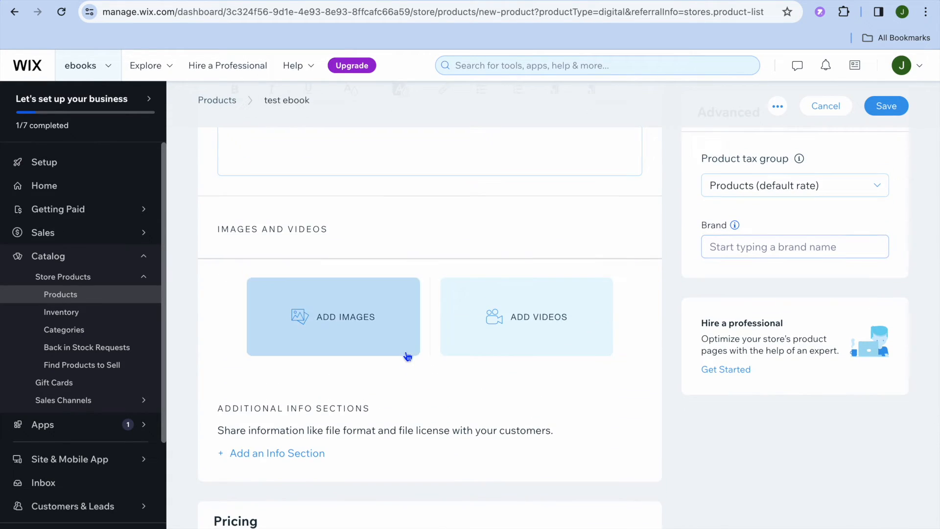
Upload the Finance Basics ebook cover PNG from the computer
{"action": "left_click", "coordinate": [337, 323]}
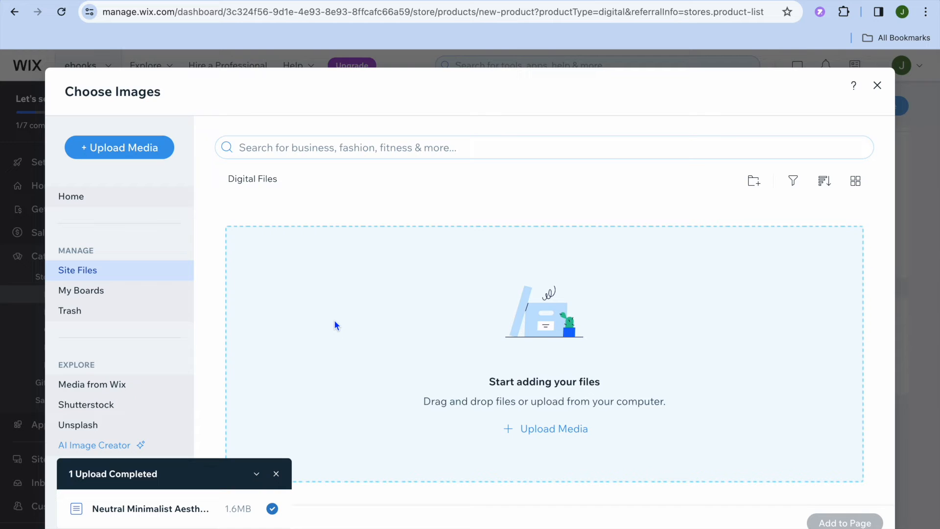
{"action": "left_click", "coordinate": [125, 147]}
{"action": "left_click", "coordinate": [498, 343]}
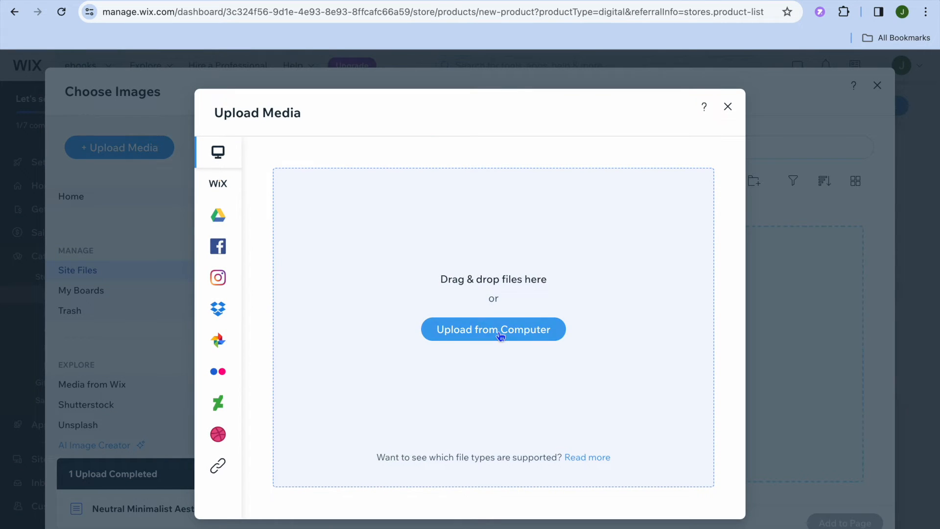
{"action": "left_click", "coordinate": [469, 178]}
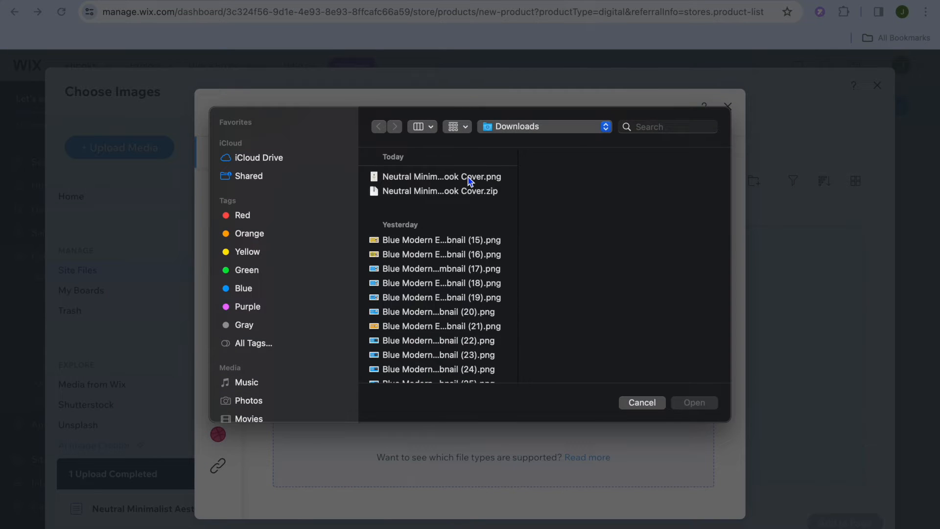
{"action": "left_click", "coordinate": [696, 404]}
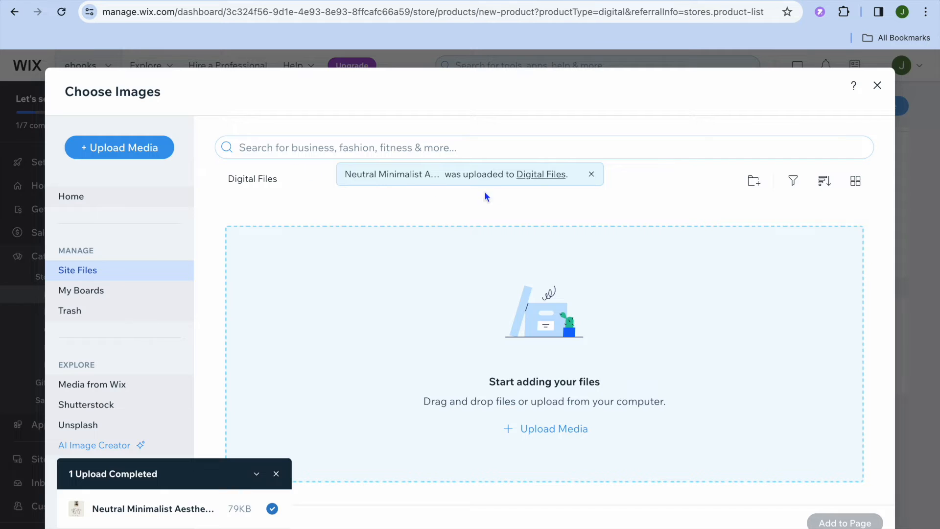
Select the uploaded cover in Site Files and add it as the product image
{"action": "left_click", "coordinate": [76, 200]}
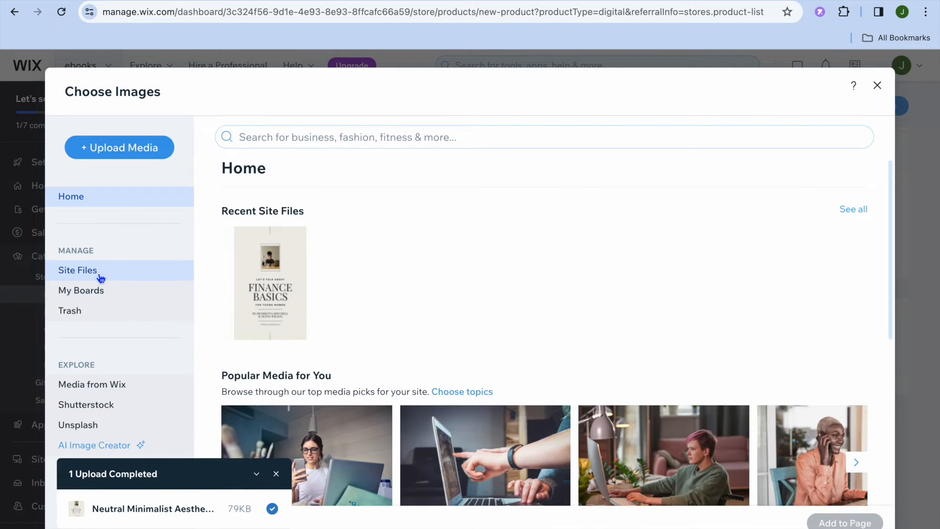
{"action": "left_click", "coordinate": [100, 279]}
{"action": "left_click", "coordinate": [284, 297]}
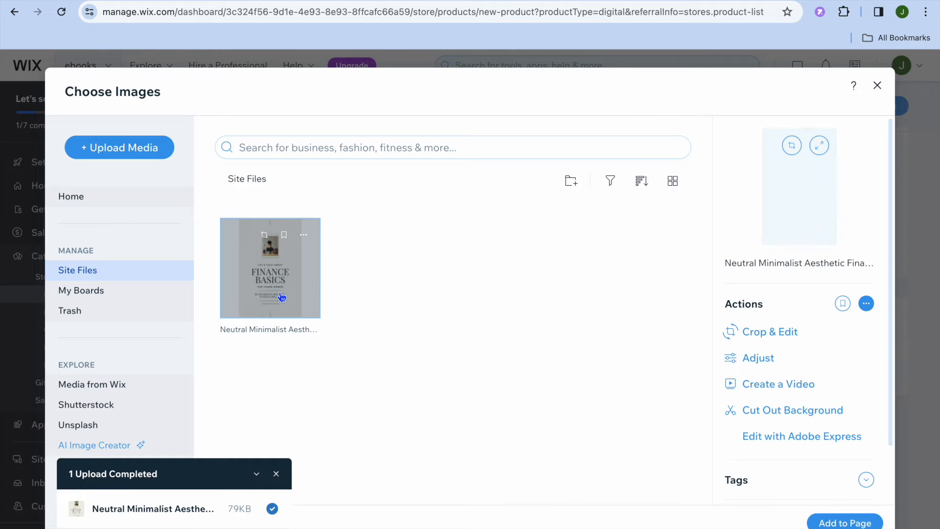
{"action": "left_click", "coordinate": [842, 523]}
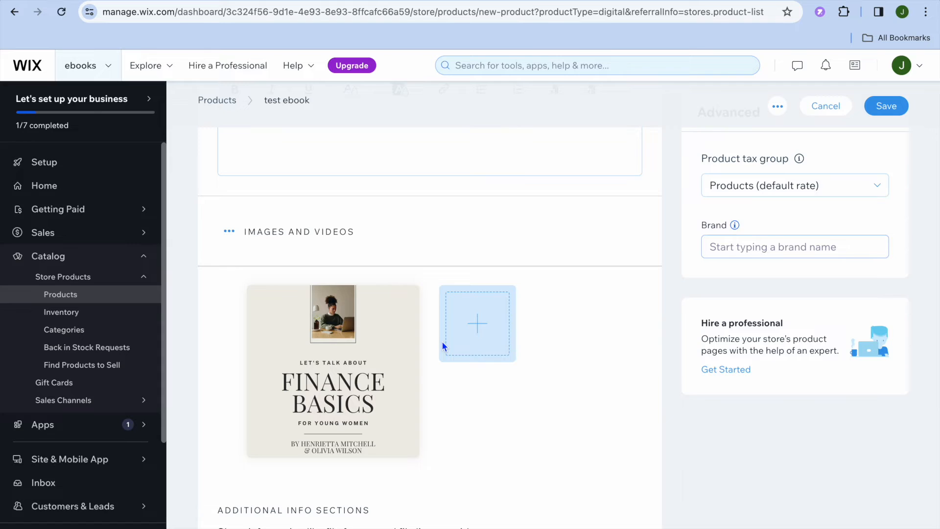
Set the test ebook's price to J$ 10 and save the product
{"action": "scroll", "coordinate": [443, 341], "scroll_direction": "down", "scroll_amount": 8}
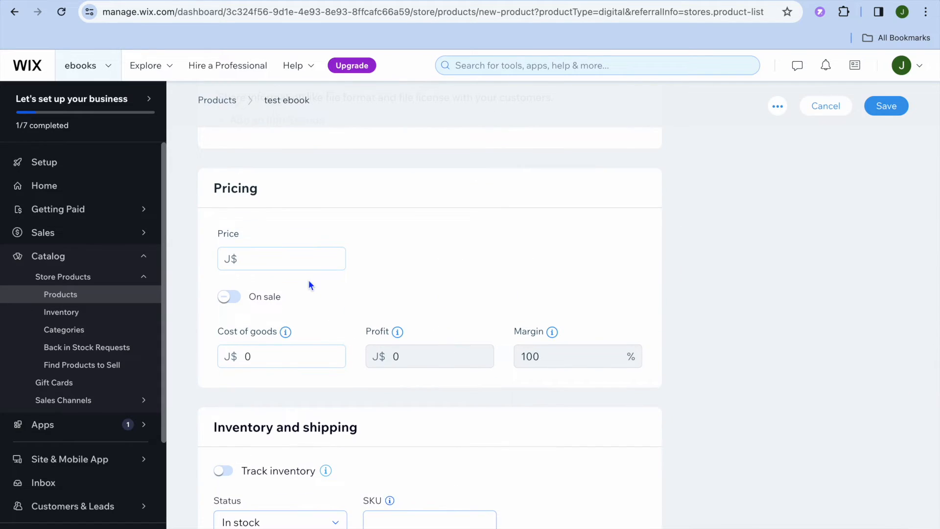
{"action": "left_click", "coordinate": [279, 259]}
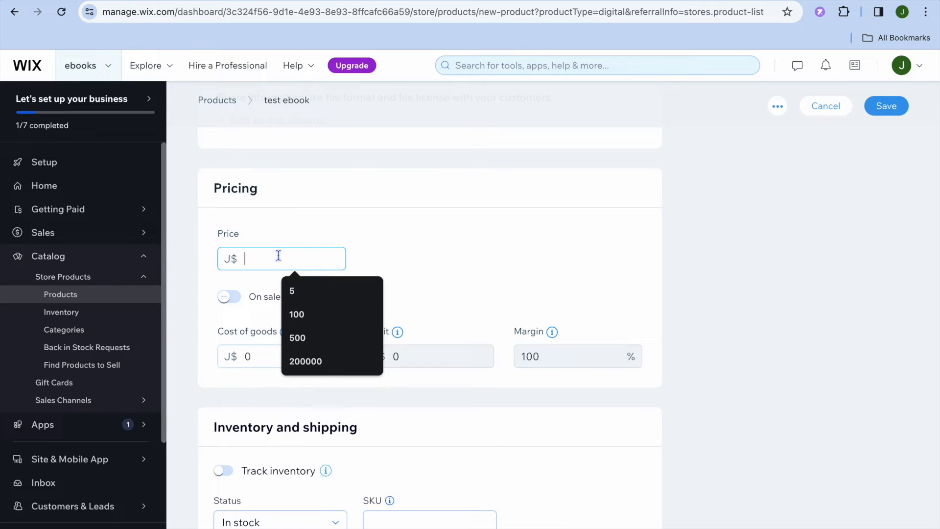
{"action": "type", "text": "10"}
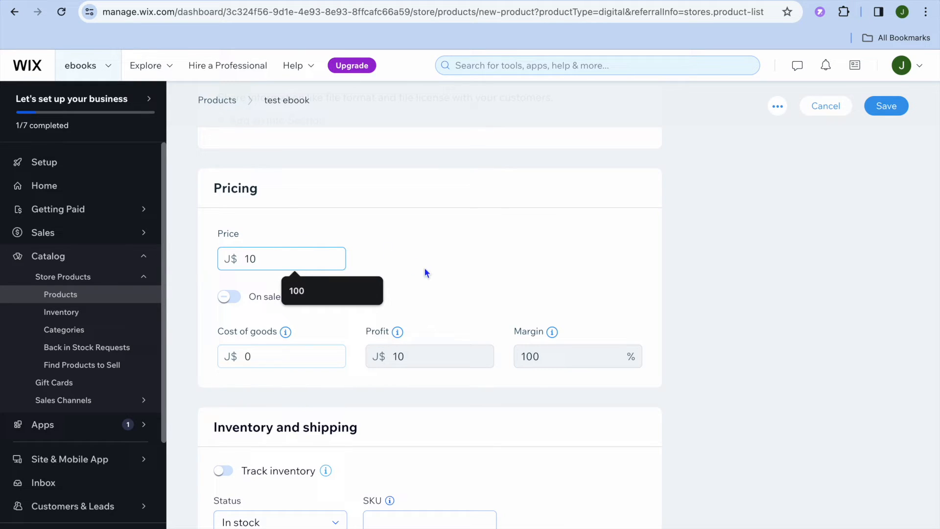
{"action": "left_click", "coordinate": [457, 280]}
{"action": "scroll", "coordinate": [452, 316], "scroll_direction": "down", "scroll_amount": 2}
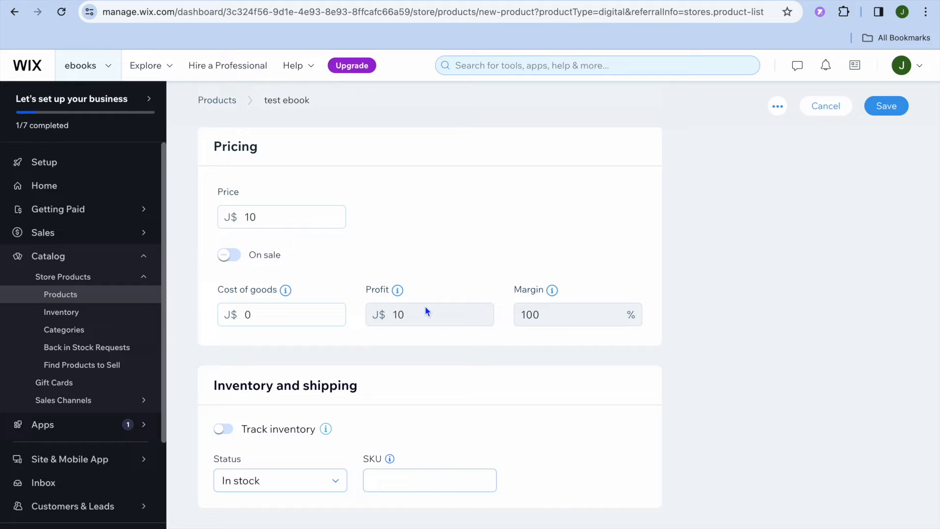
{"action": "scroll", "coordinate": [367, 347], "scroll_direction": "up", "scroll_amount": 1}
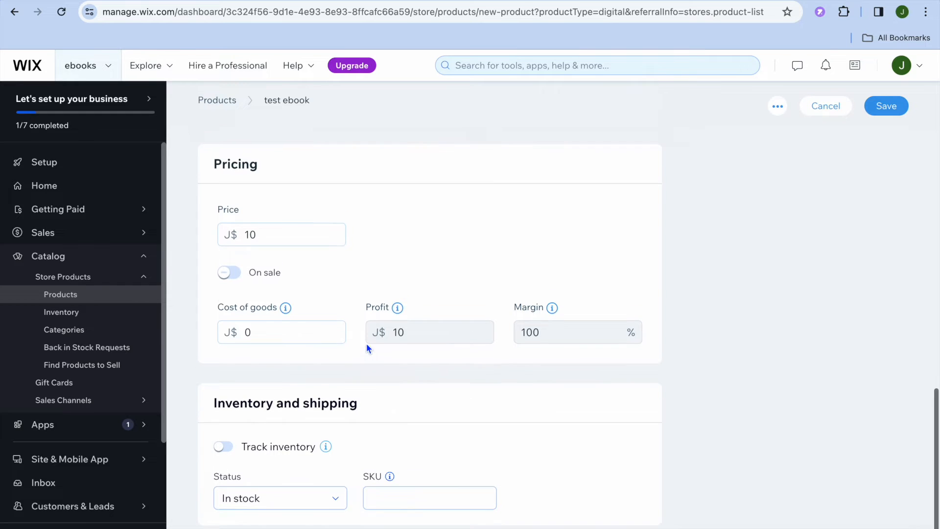
{"action": "scroll", "coordinate": [367, 348], "scroll_direction": "down", "scroll_amount": 2}
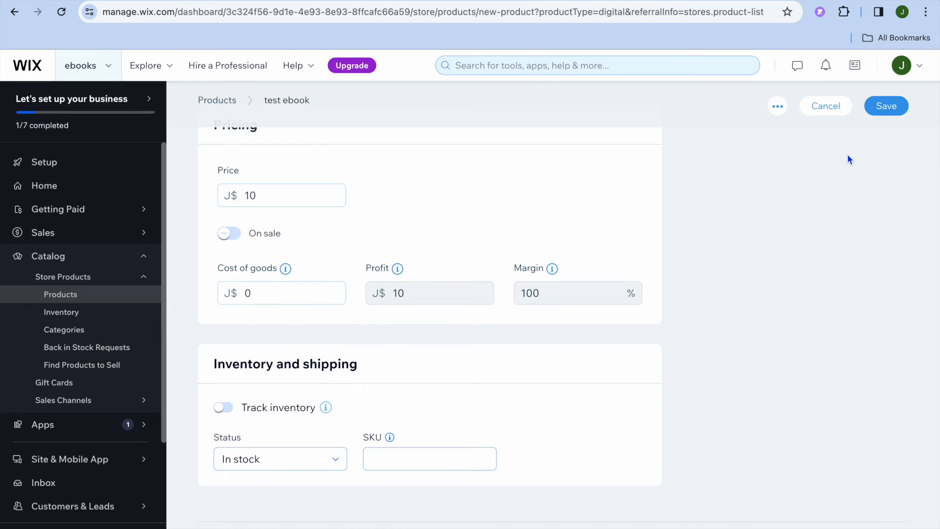
{"action": "left_click", "coordinate": [885, 105]}
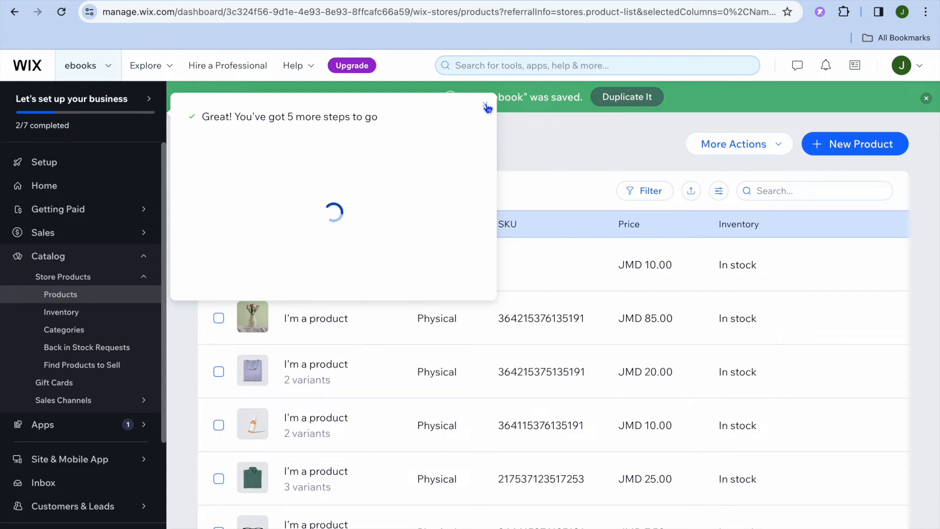
Select every product except test ebook and bulk-delete the 12 sample products
{"action": "left_click", "coordinate": [486, 106]}
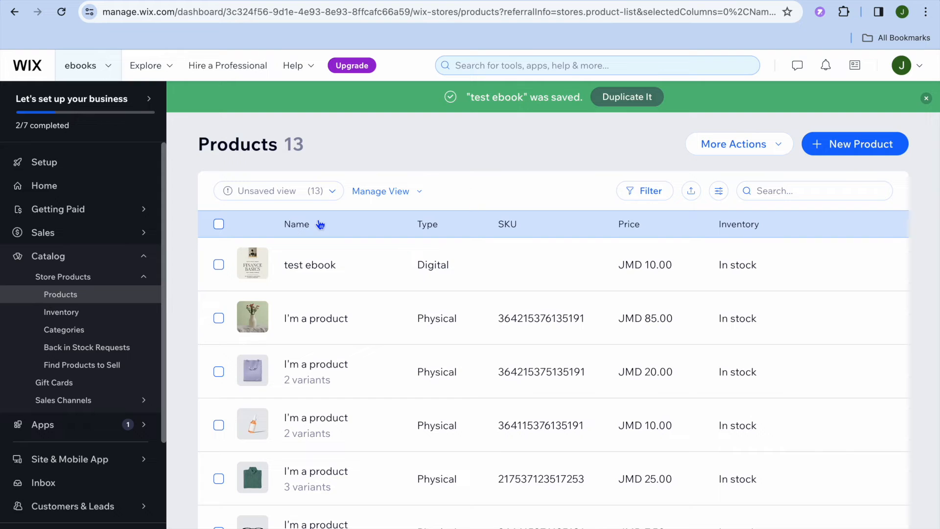
{"action": "left_click", "coordinate": [219, 224]}
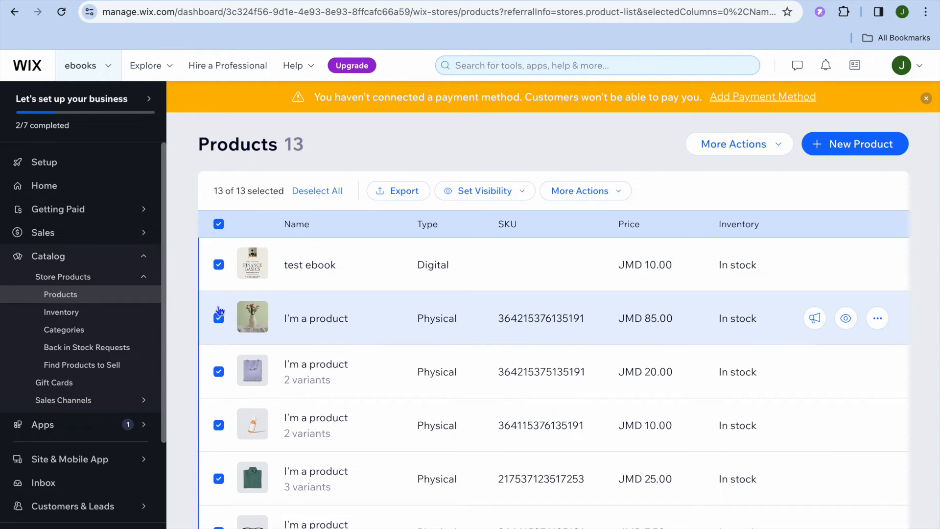
{"action": "left_click", "coordinate": [218, 266]}
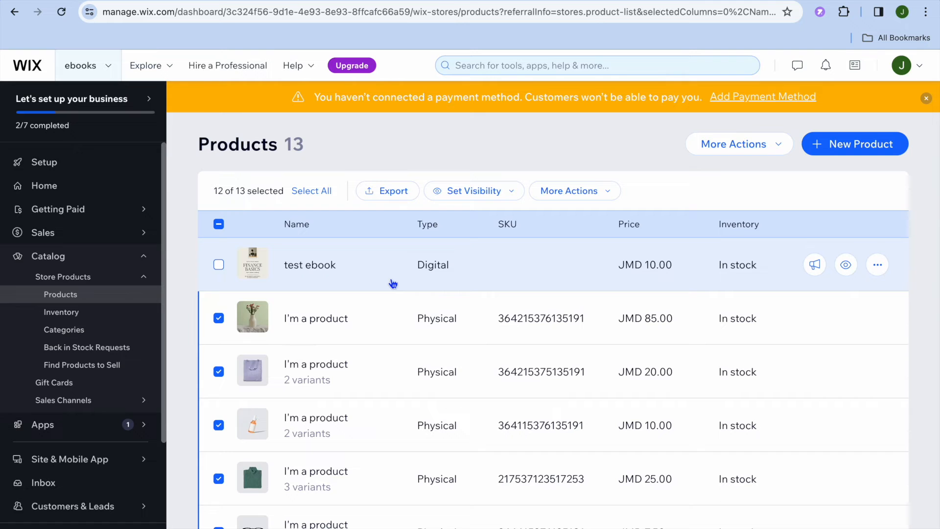
{"action": "left_click", "coordinate": [607, 196]}
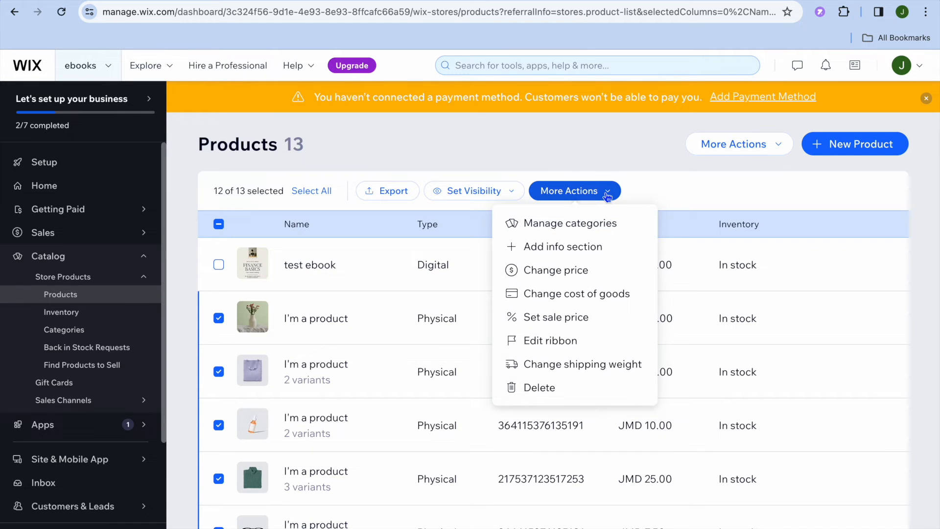
{"action": "left_click", "coordinate": [538, 389]}
{"action": "left_click", "coordinate": [624, 376]}
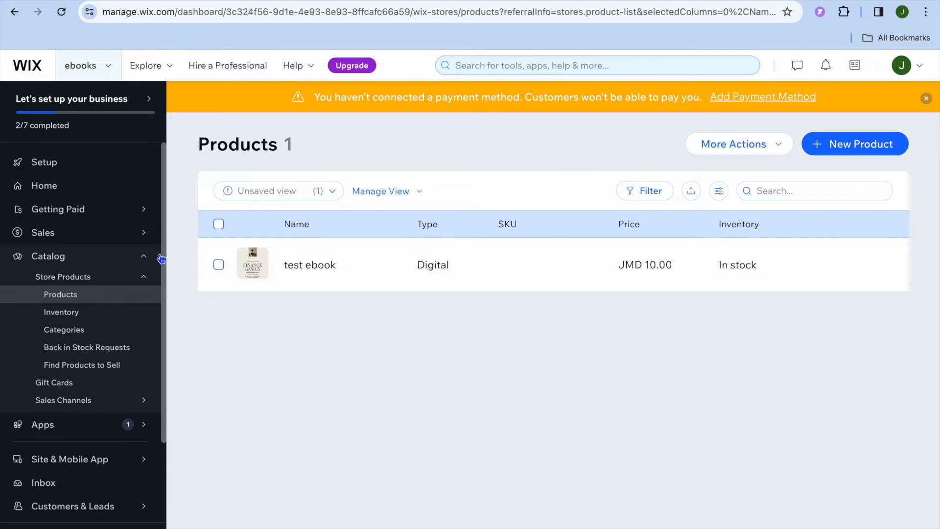
{"action": "mouse_move", "coordinate": [98, 208]}
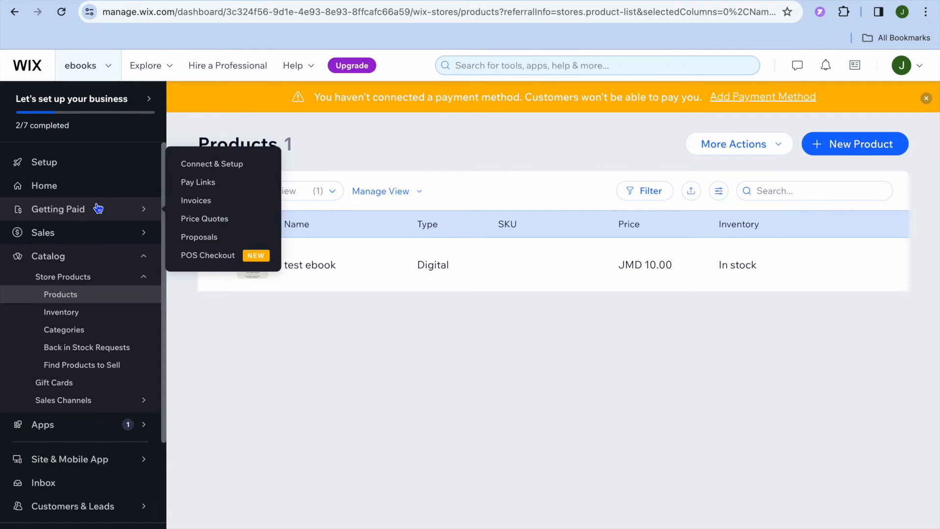
Under Getting Paid, search 'cana' and choose Canada as the business country, then return to Setup
{"action": "left_click", "coordinate": [72, 212]}
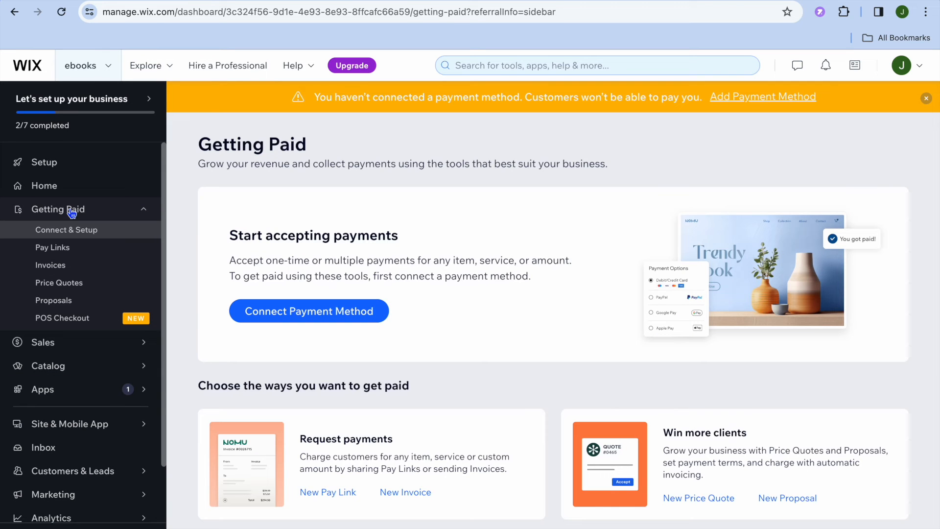
{"action": "left_click", "coordinate": [257, 313]}
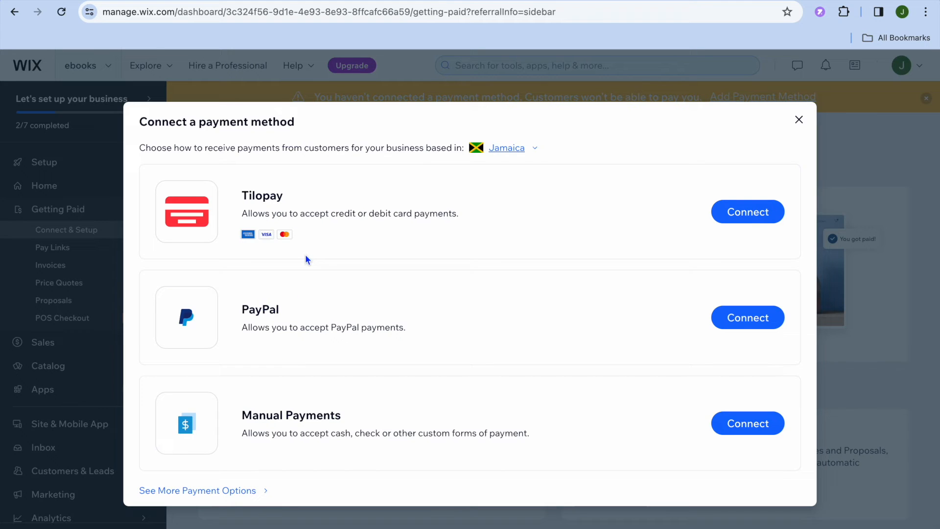
{"action": "left_click", "coordinate": [521, 147]}
{"action": "left_click", "coordinate": [459, 204]}
{"action": "type", "text": "cana"}
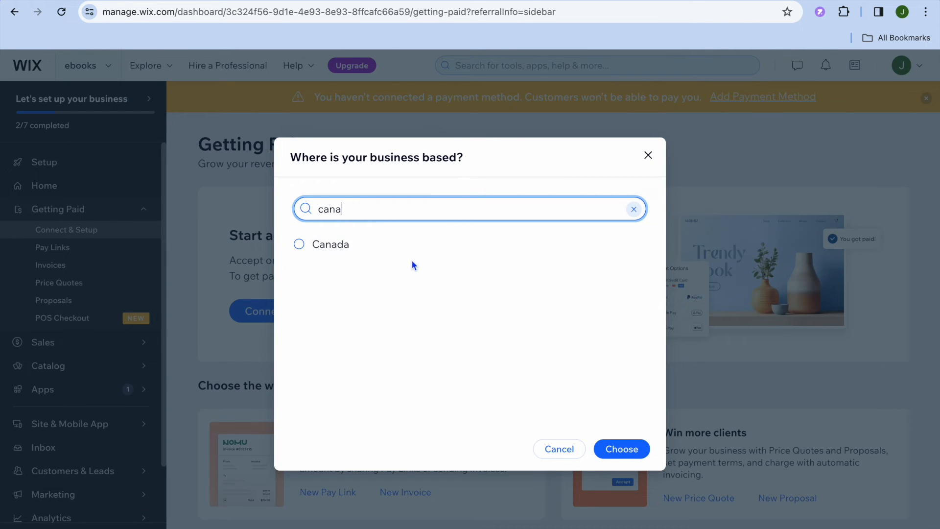
{"action": "left_click", "coordinate": [424, 237]}
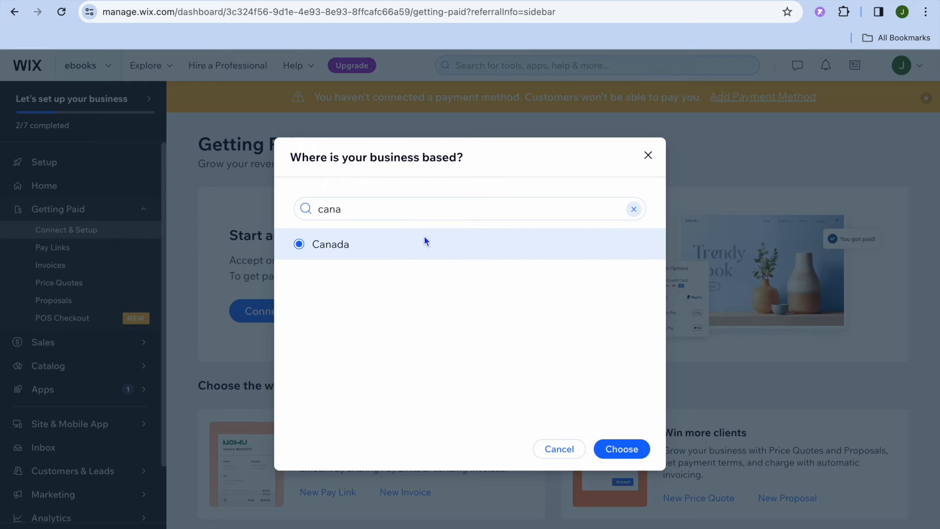
{"action": "left_click", "coordinate": [610, 456]}
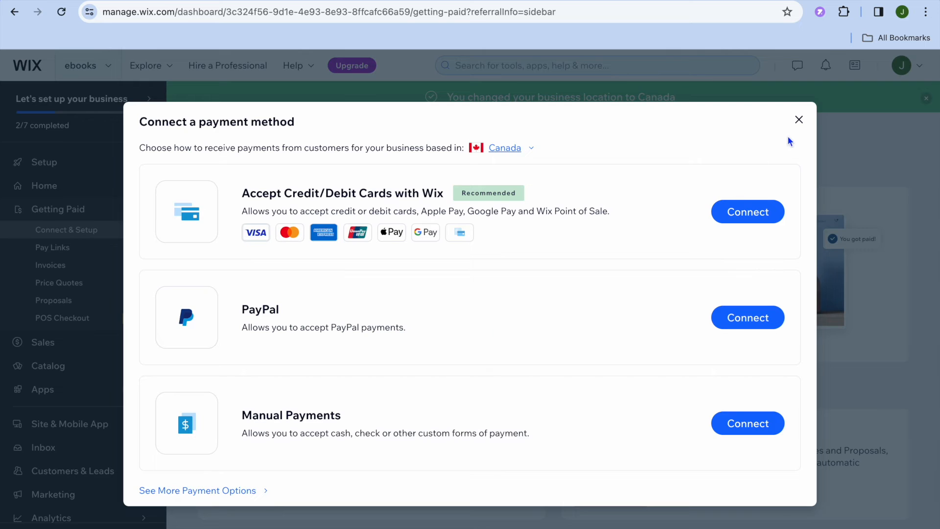
{"action": "left_click", "coordinate": [799, 119]}
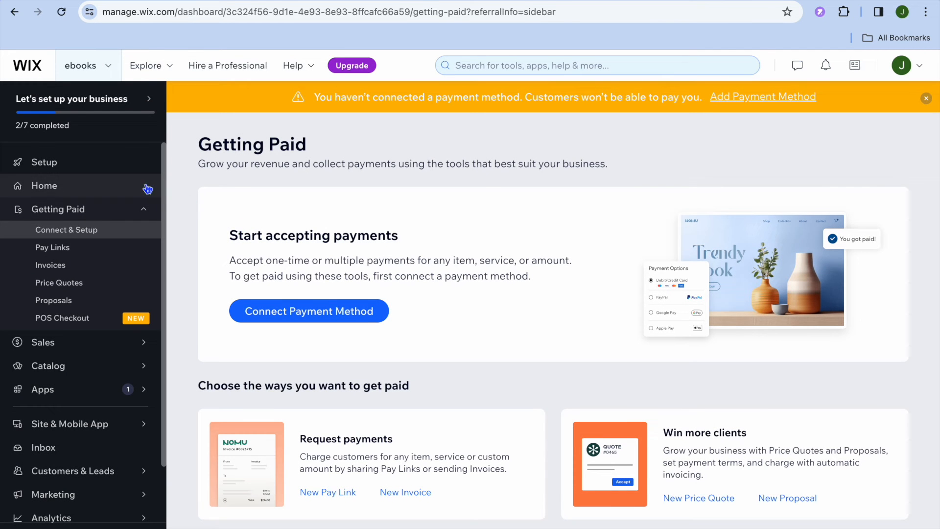
{"action": "left_click", "coordinate": [95, 163]}
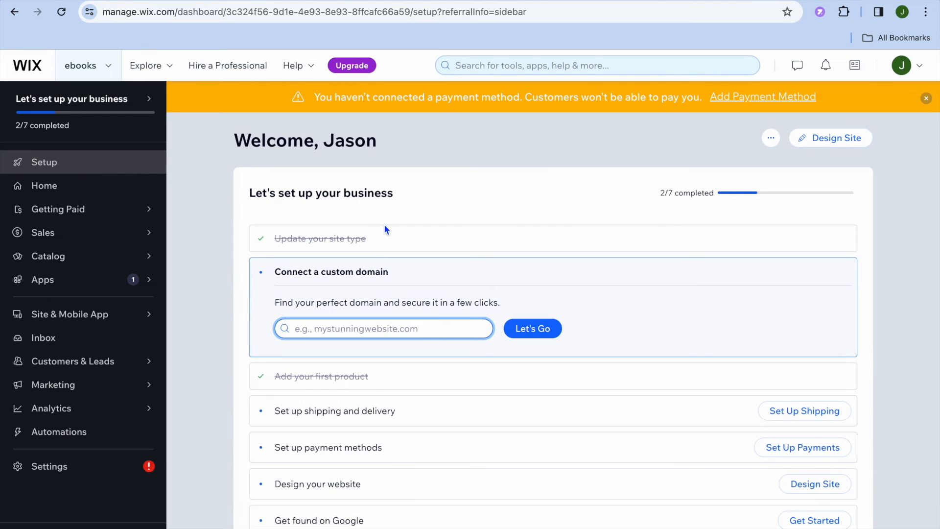
Browse the Store > Books & Publishers templates and open the Writer template in the Editor
{"action": "left_click", "coordinate": [834, 142]}
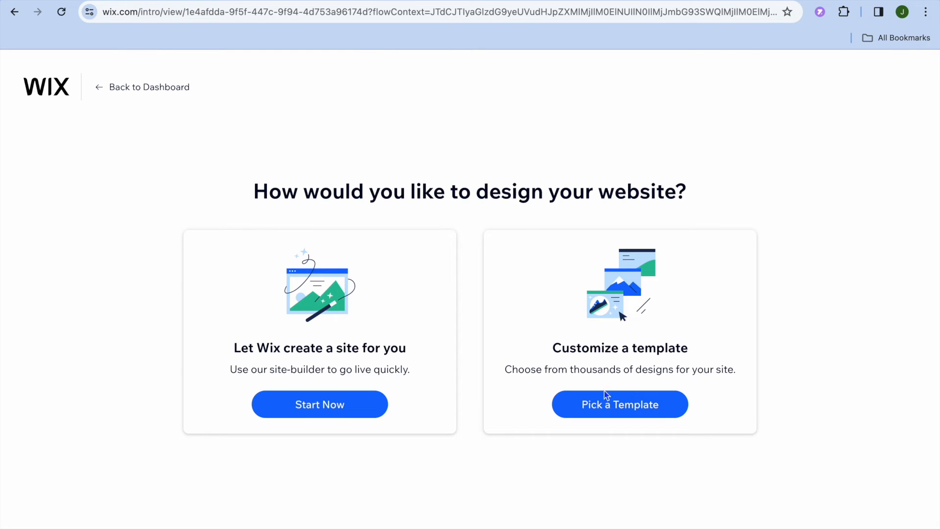
{"action": "left_click", "coordinate": [585, 406]}
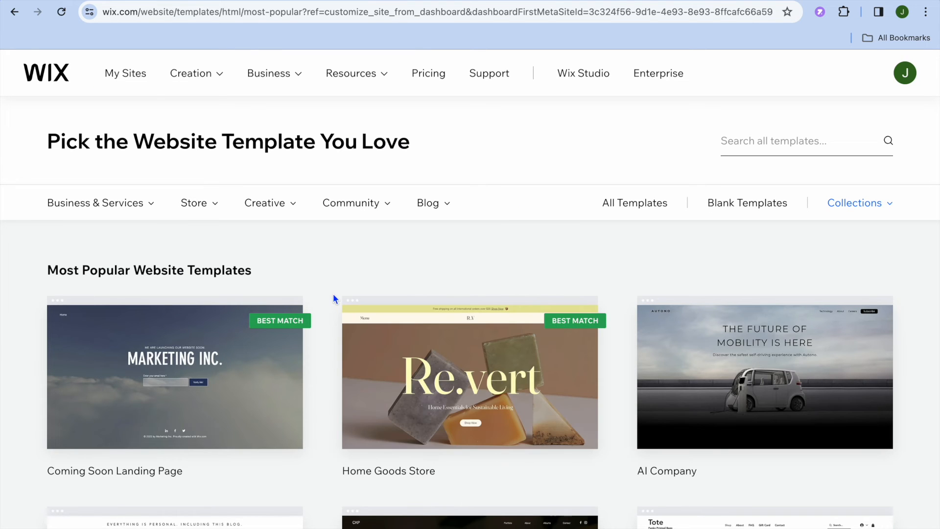
{"action": "mouse_move", "coordinate": [374, 372]}
{"action": "left_click", "coordinate": [773, 154]}
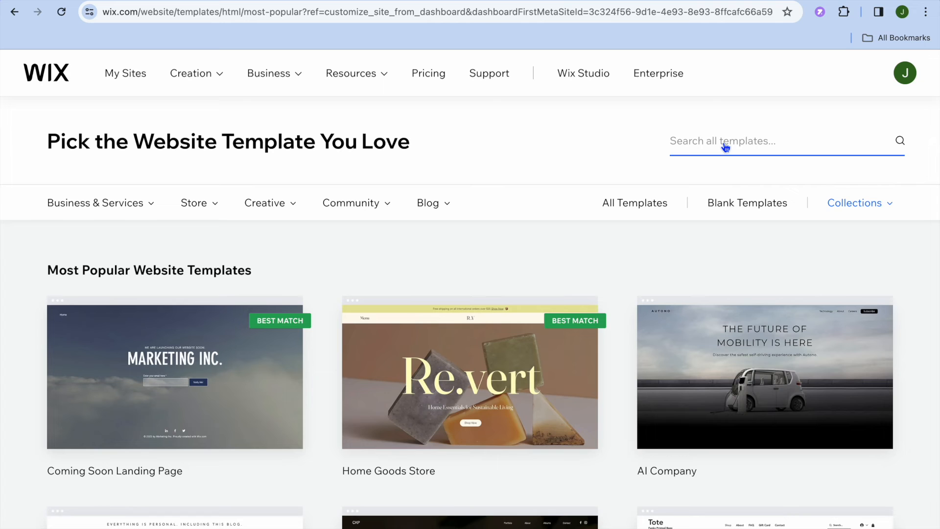
{"action": "left_click", "coordinate": [210, 205]}
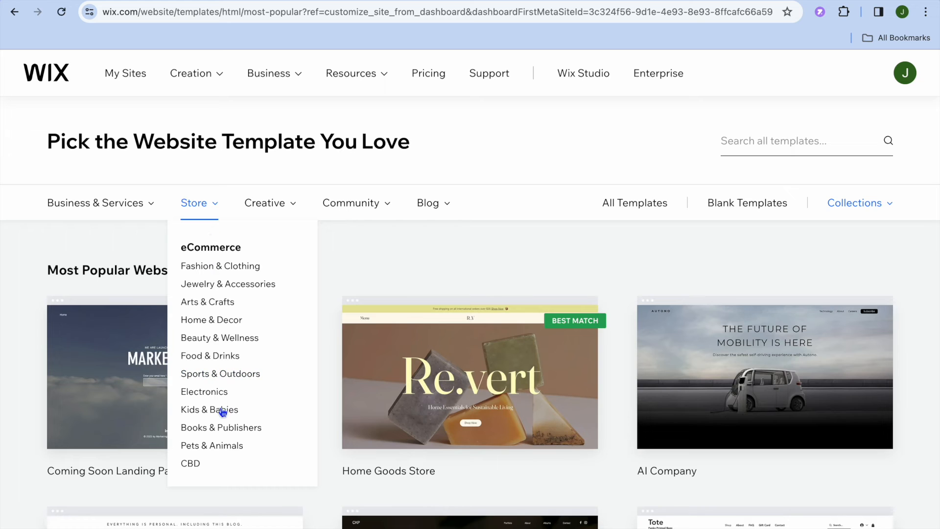
{"action": "left_click", "coordinate": [220, 428]}
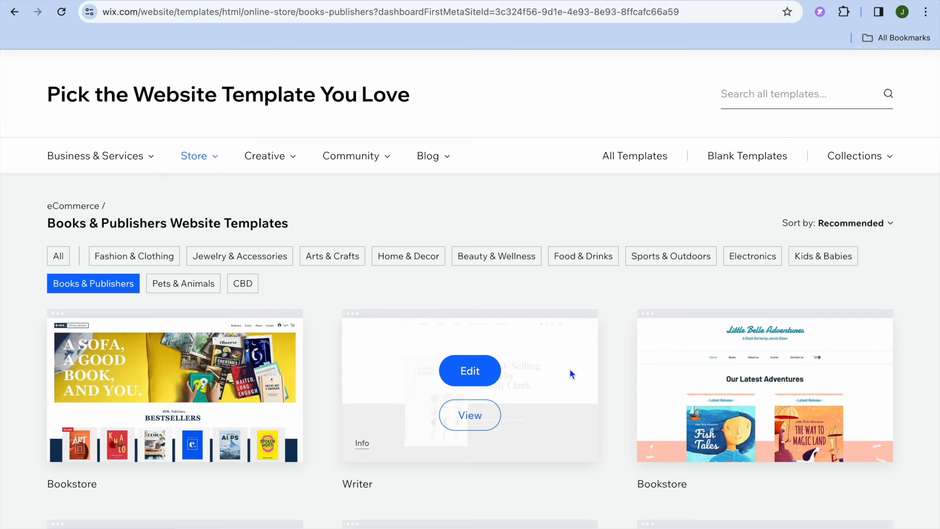
{"action": "left_click", "coordinate": [469, 373]}
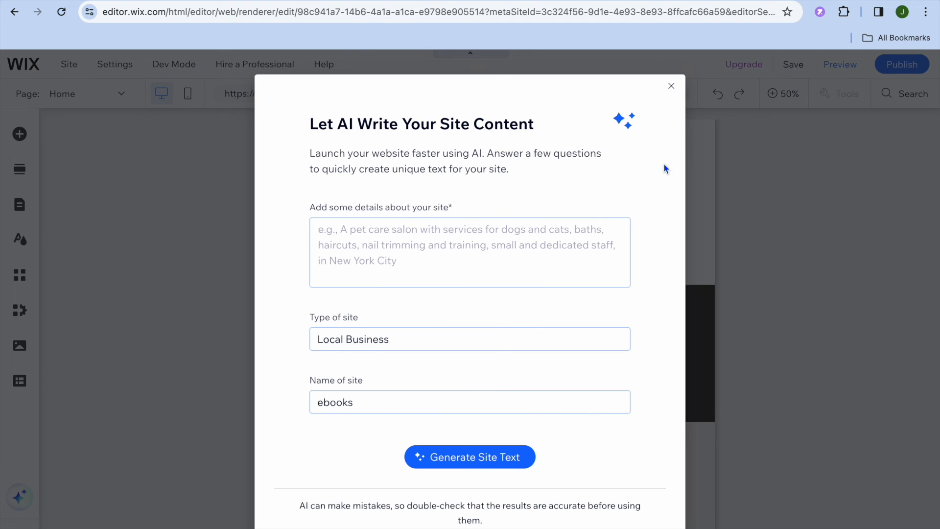
Dismiss the 'Let AI Write Your Site Content' prompt and zoom the canvas to 100%
{"action": "left_click", "coordinate": [671, 86]}
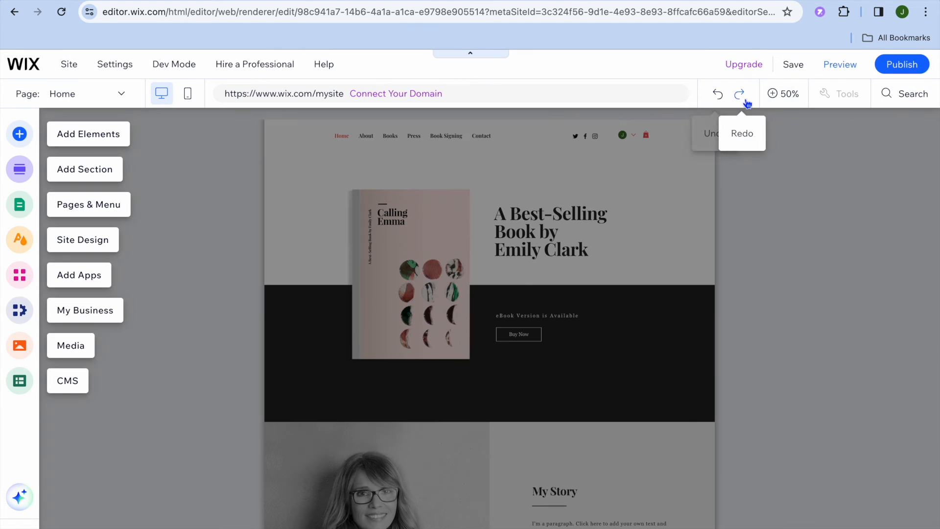
{"action": "left_click", "coordinate": [777, 96]}
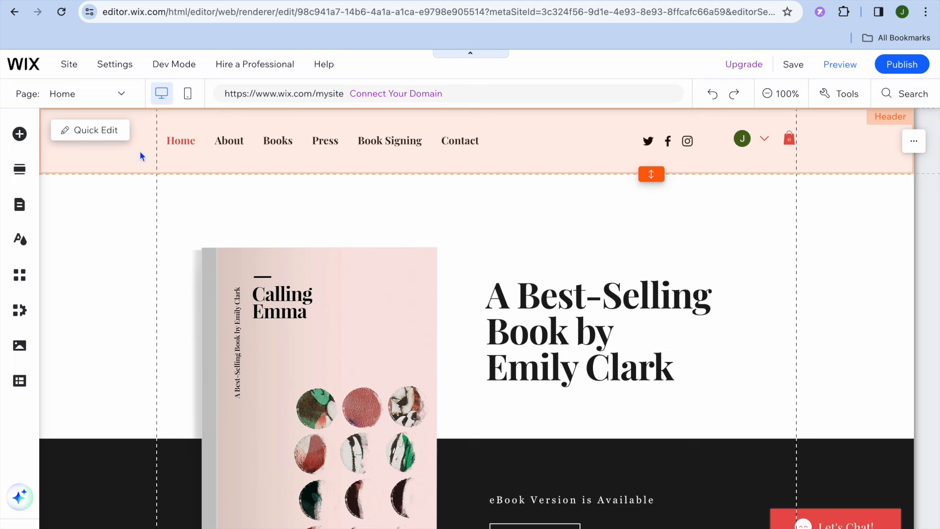
{"action": "left_click", "coordinate": [97, 132]}
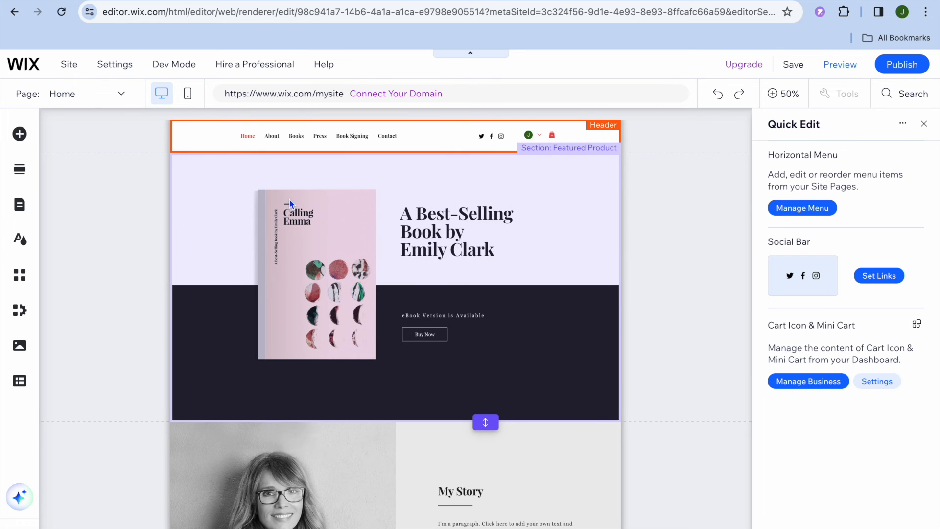
{"action": "left_click", "coordinate": [923, 124]}
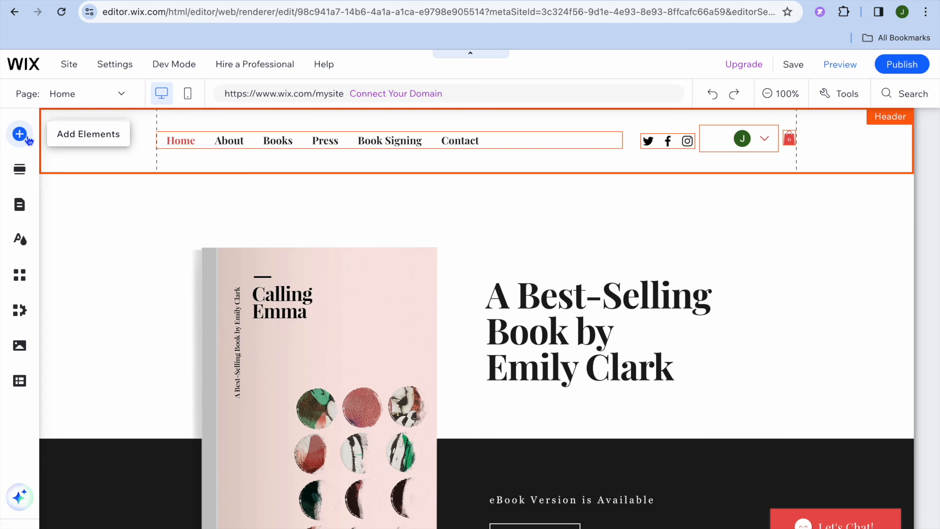
{"action": "left_click", "coordinate": [19, 134]}
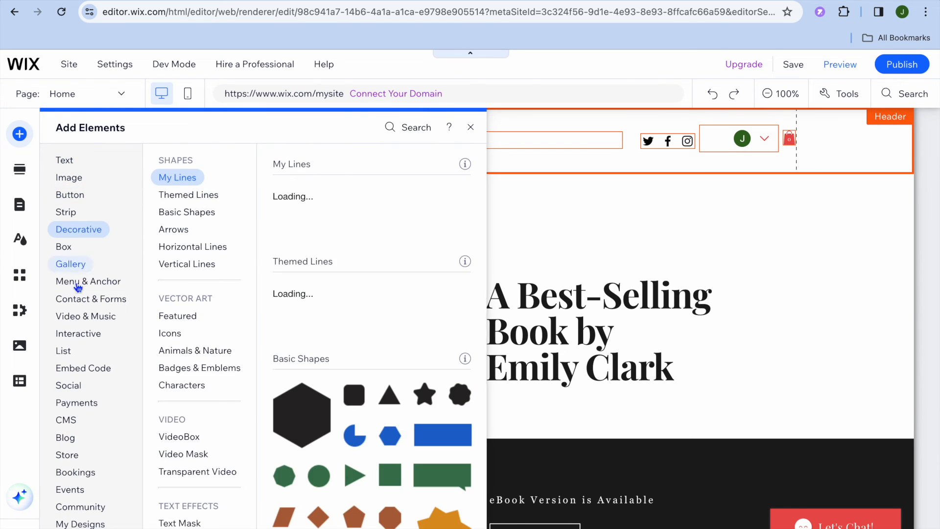
{"action": "mouse_move", "coordinate": [100, 386]}
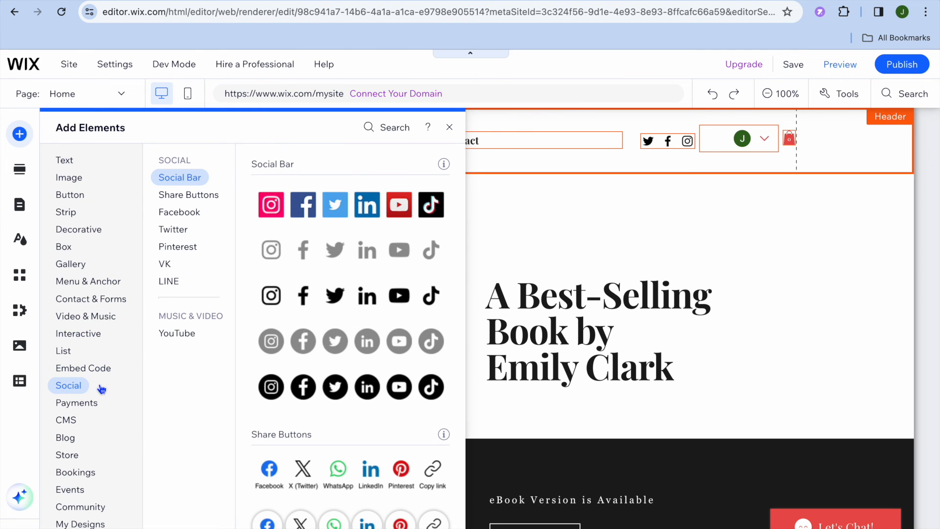
{"action": "mouse_move", "coordinate": [100, 321]}
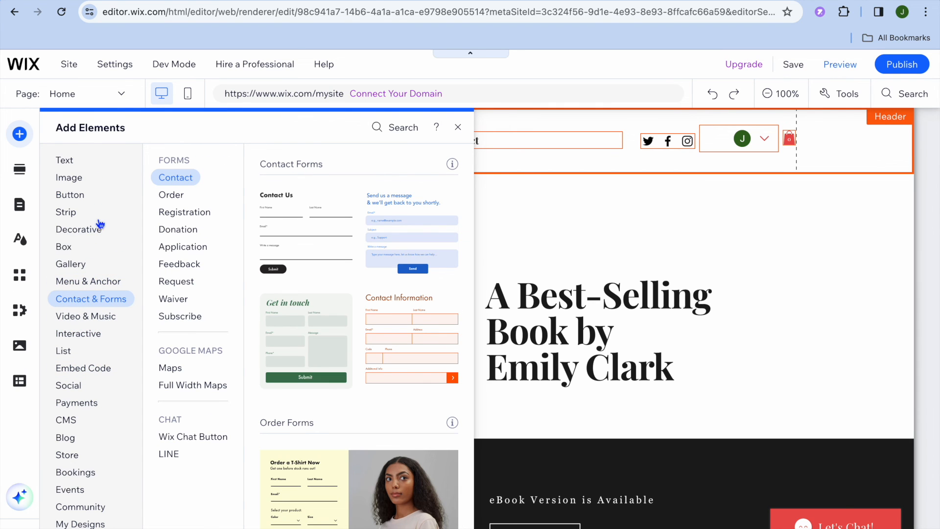
{"action": "left_click", "coordinate": [457, 127]}
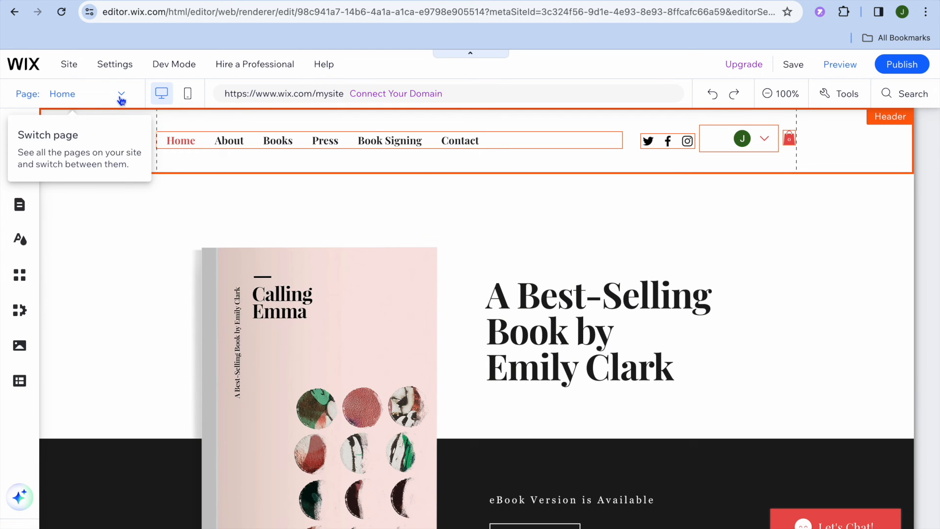
Select the Downloads & Refunds page from the Editor's page list
{"action": "left_click", "coordinate": [120, 98]}
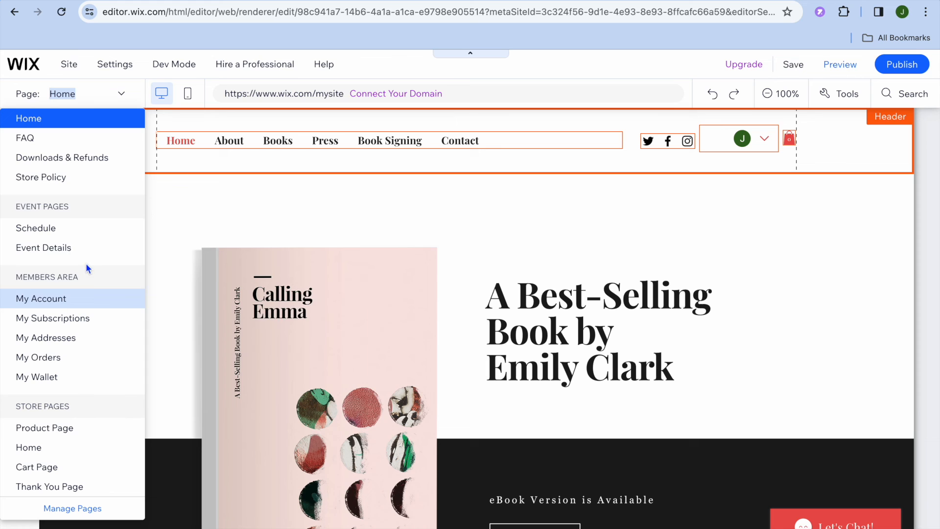
{"action": "left_click", "coordinate": [100, 157]}
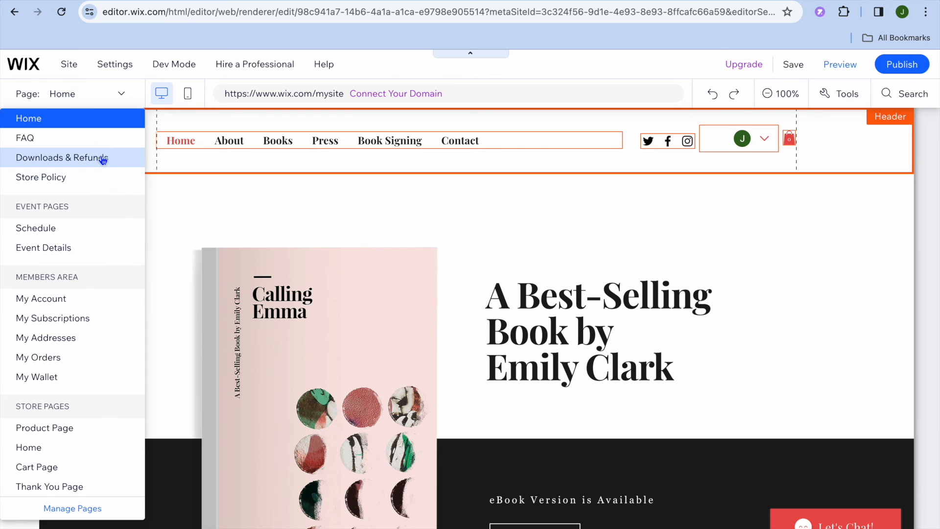